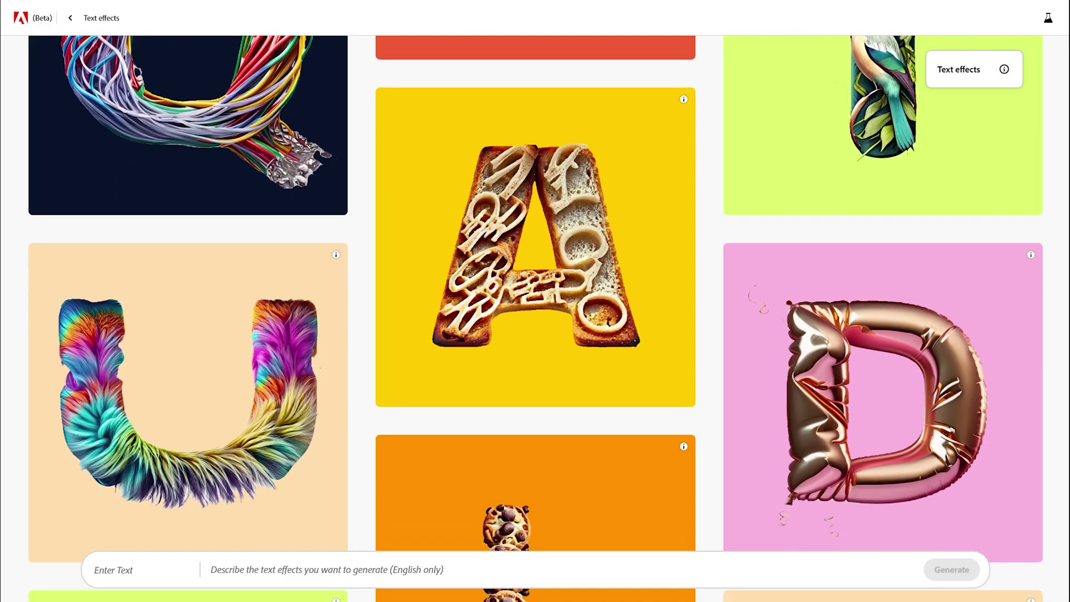
Step: Recolour the sample vector pattern using the Yellow submarine sample prompt
{"action": "scroll", "coordinate": [1067, 195], "scroll_direction": "down", "scroll_amount": 10}
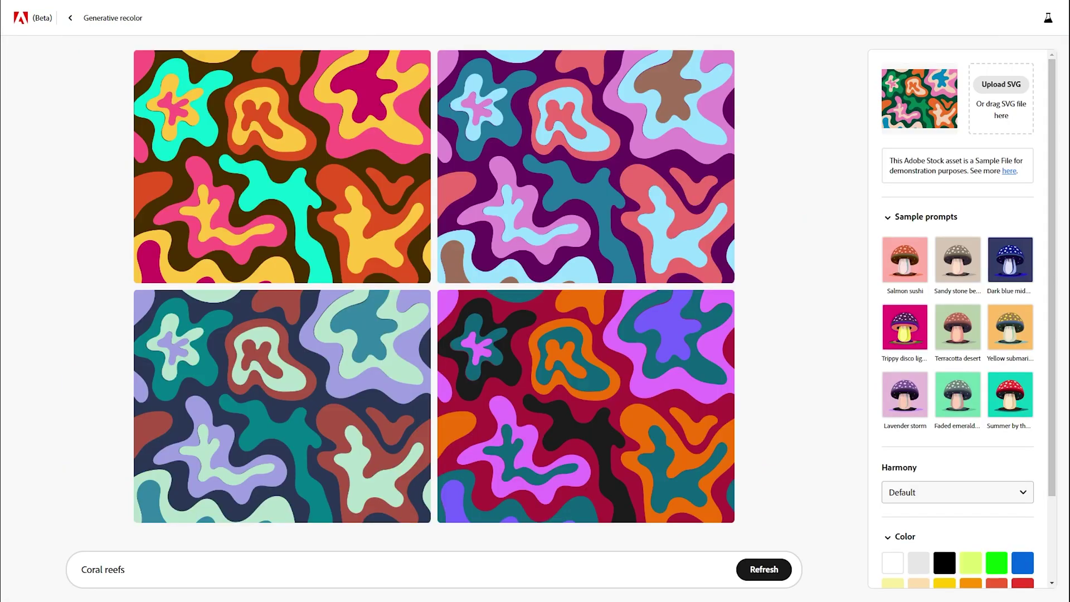
{"action": "left_click", "coordinate": [1019, 348]}
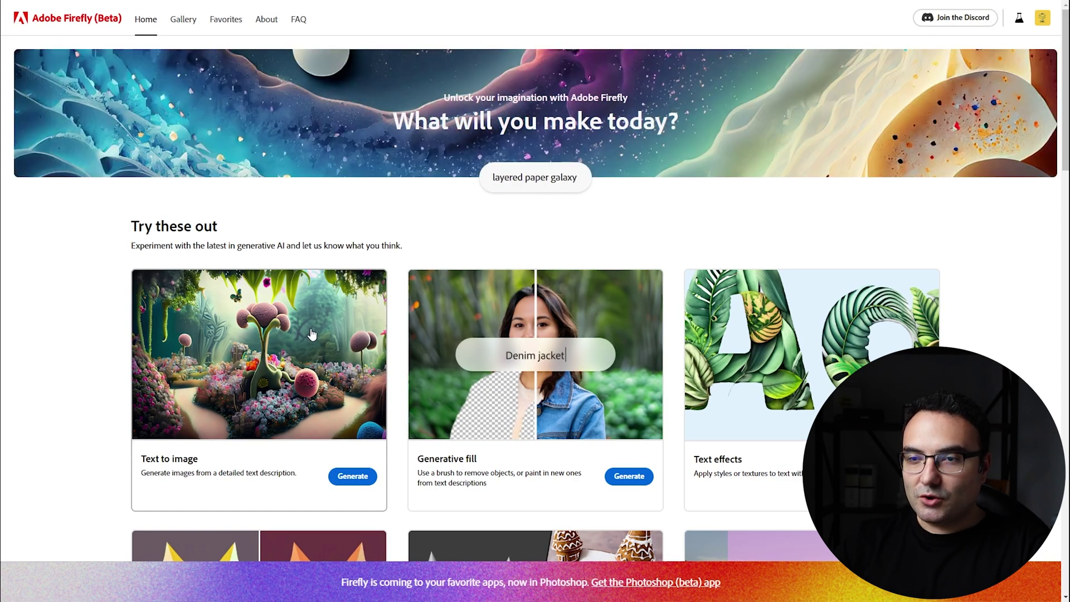
Step: Scroll up and down the Firefly home page to browse the tool cards
{"action": "scroll", "coordinate": [312, 335], "scroll_direction": "down", "scroll_amount": 1}
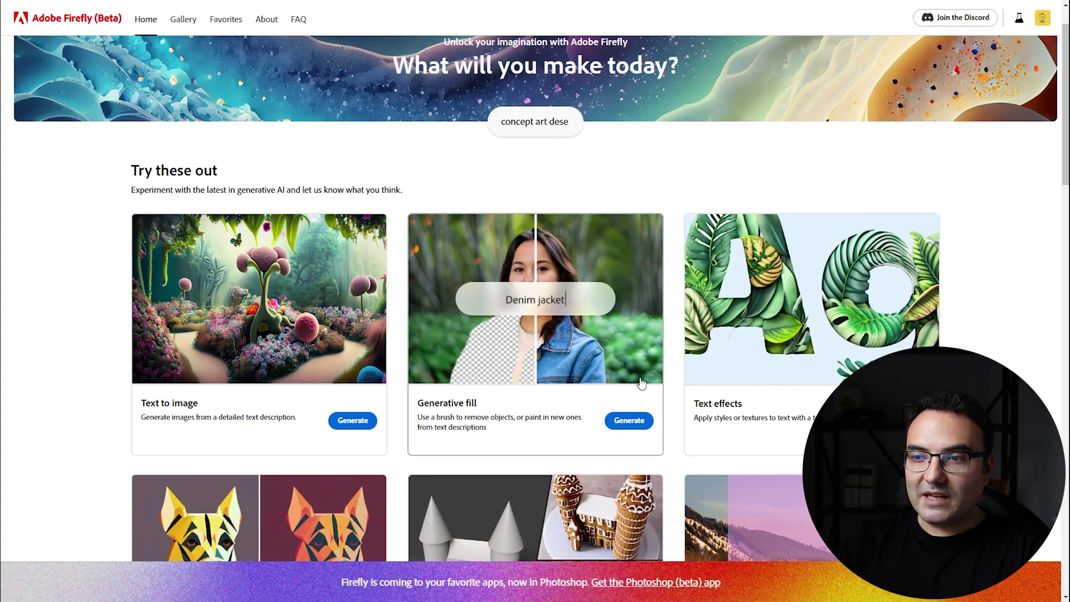
{"action": "scroll", "coordinate": [601, 368], "scroll_direction": "down", "scroll_amount": 1}
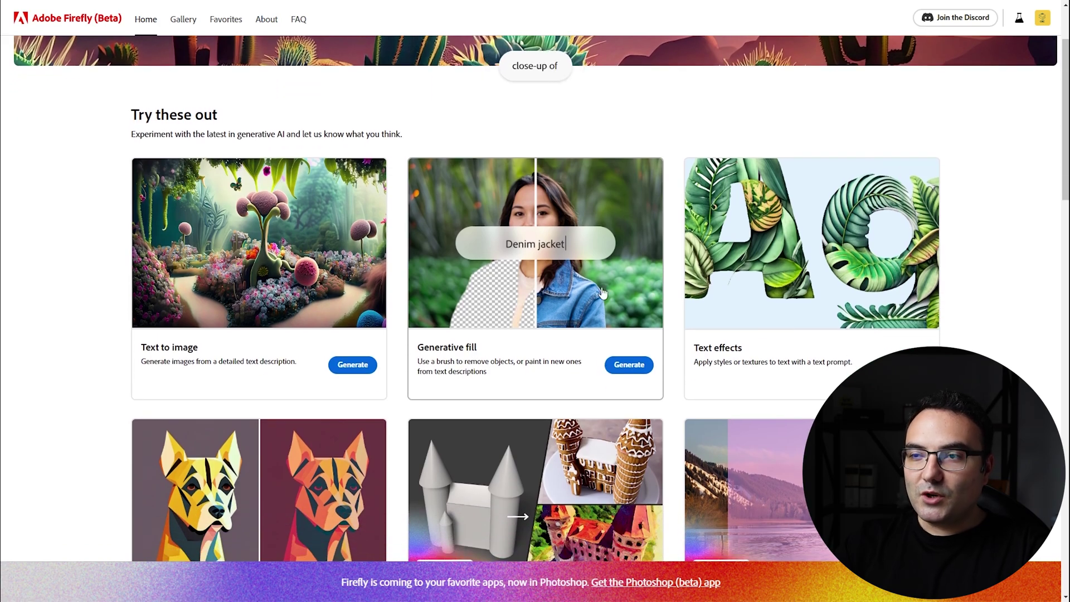
{"action": "scroll", "coordinate": [531, 443], "scroll_direction": "up", "scroll_amount": 2}
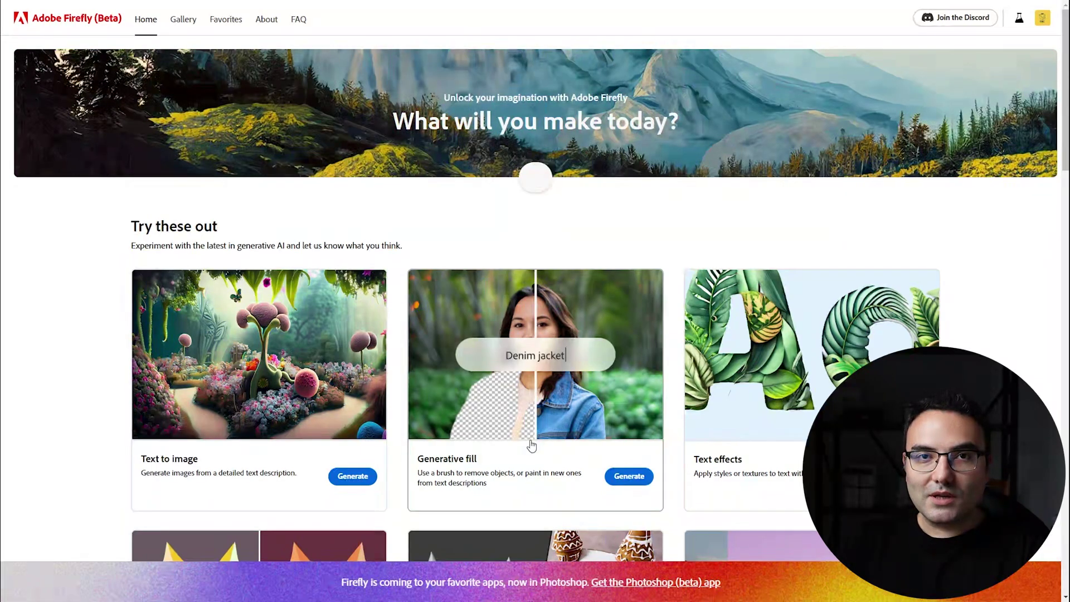
{"action": "scroll", "coordinate": [932, 344], "scroll_direction": "down", "scroll_amount": 3}
{"action": "scroll", "coordinate": [791, 391], "scroll_direction": "up", "scroll_amount": 1}
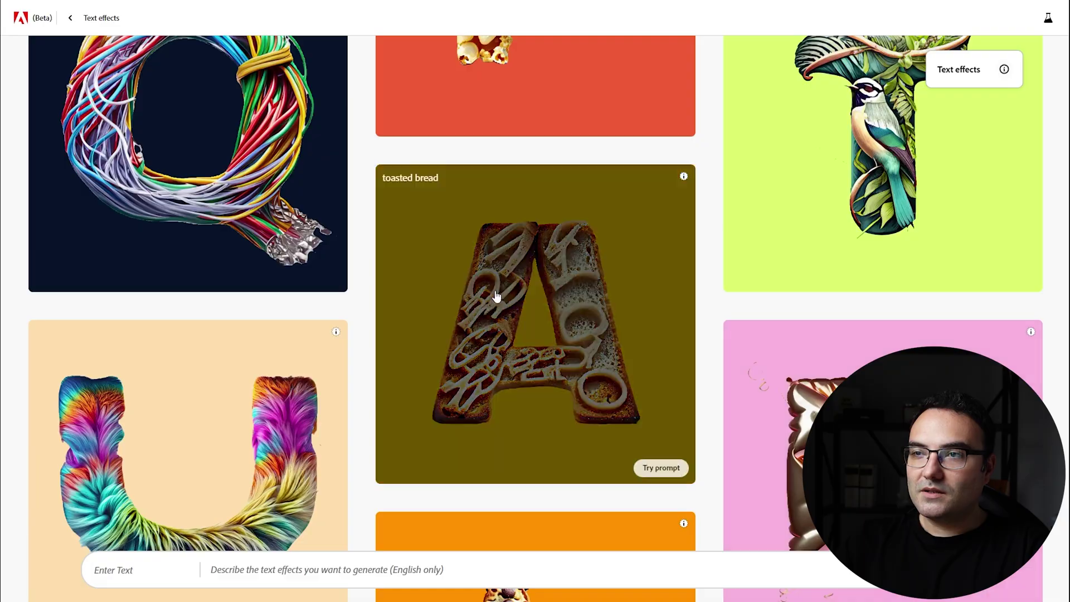
Step: Scroll back and forth through the Text effects sample gallery
{"action": "scroll", "coordinate": [474, 301], "scroll_direction": "up", "scroll_amount": 5}
{"action": "scroll", "coordinate": [588, 394], "scroll_direction": "up", "scroll_amount": 5}
{"action": "scroll", "coordinate": [589, 394], "scroll_direction": "up", "scroll_amount": 3}
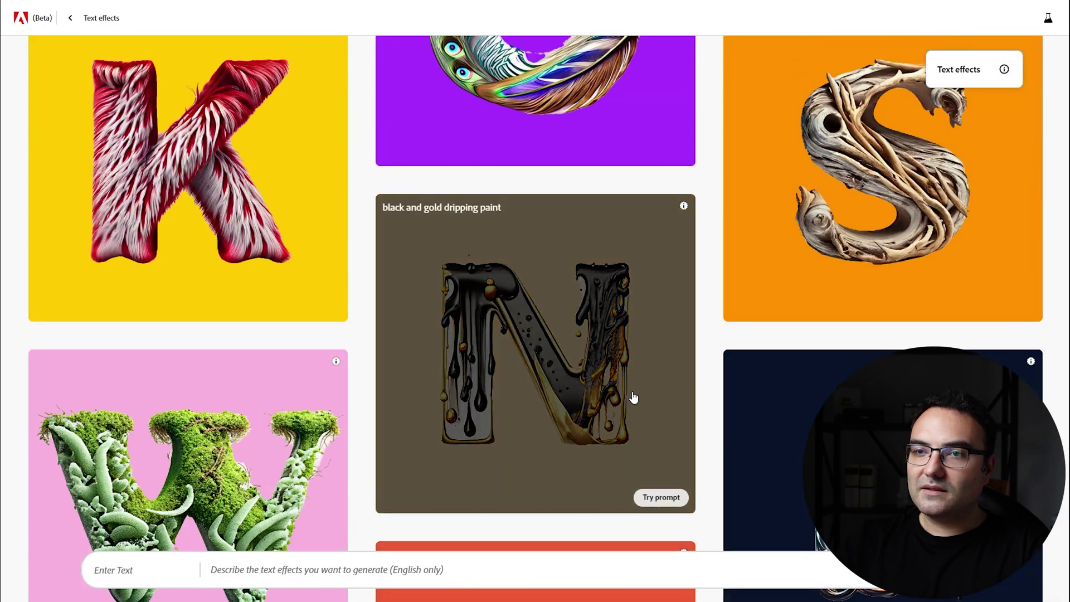
{"action": "scroll", "coordinate": [633, 399], "scroll_direction": "down", "scroll_amount": 15}
{"action": "scroll", "coordinate": [604, 365], "scroll_direction": "down", "scroll_amount": 4}
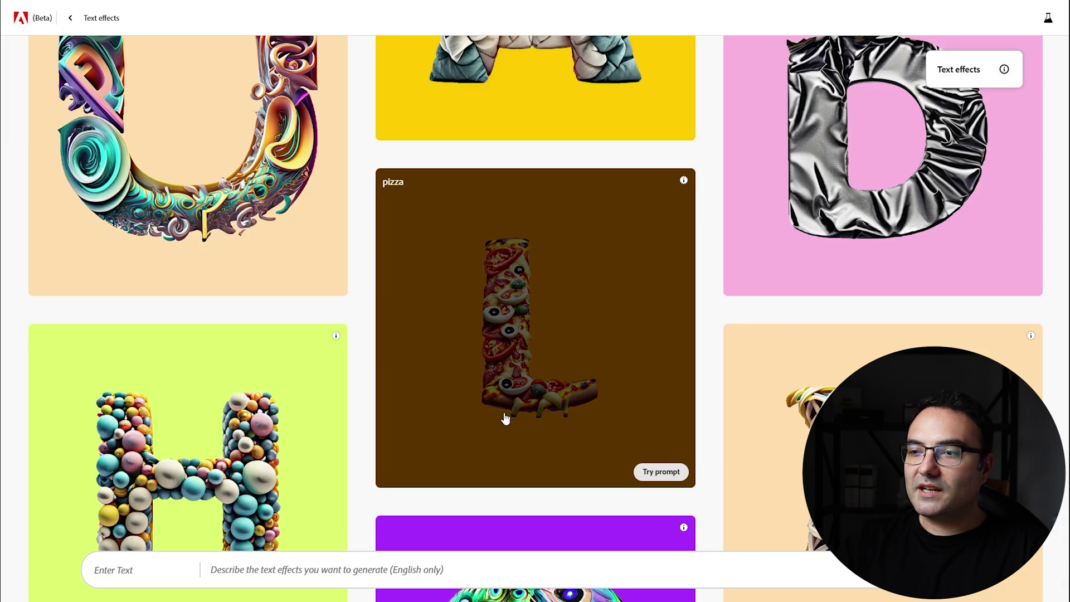
{"action": "scroll", "coordinate": [569, 399], "scroll_direction": "up", "scroll_amount": 5}
{"action": "scroll", "coordinate": [454, 389], "scroll_direction": "up", "scroll_amount": 8}
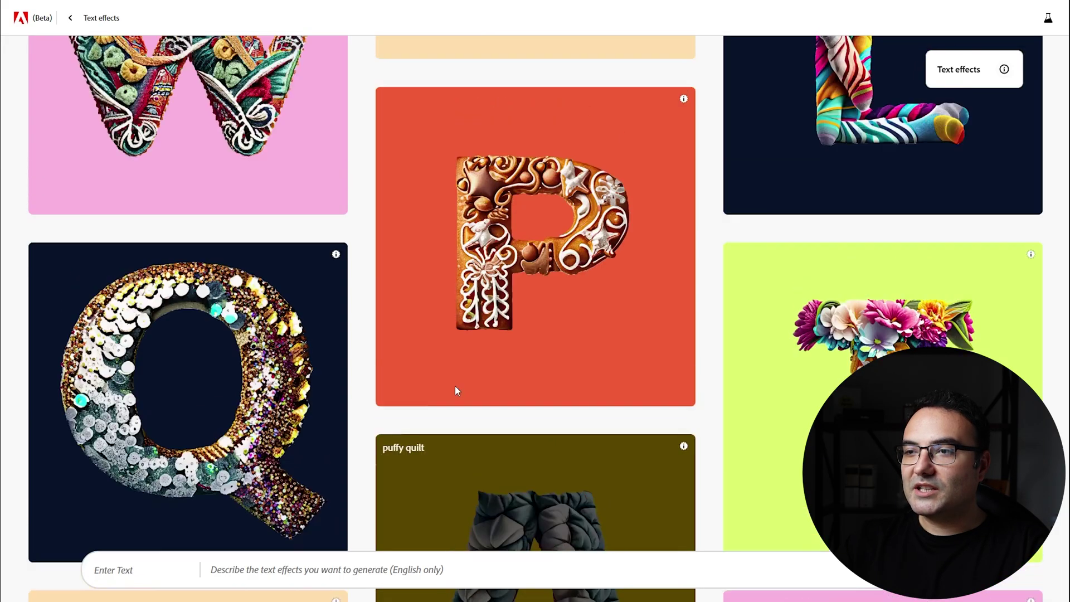
{"action": "scroll", "coordinate": [514, 395], "scroll_direction": "up", "scroll_amount": 3}
{"action": "scroll", "coordinate": [514, 394], "scroll_direction": "down", "scroll_amount": 15}
{"action": "scroll", "coordinate": [513, 395], "scroll_direction": "up", "scroll_amount": 4}
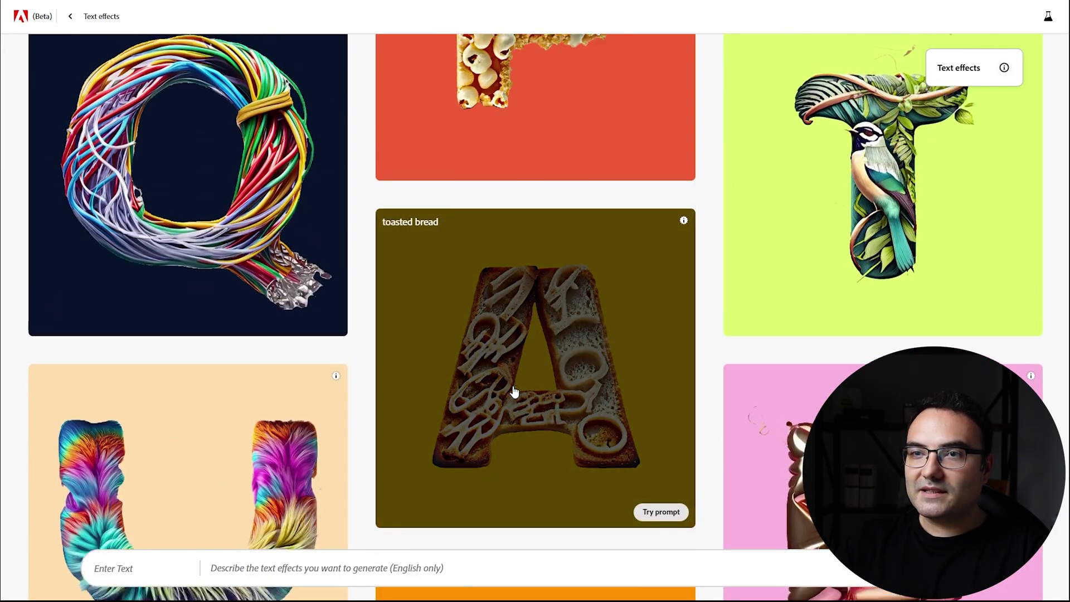
{"action": "scroll", "coordinate": [514, 393], "scroll_direction": "up", "scroll_amount": 4}
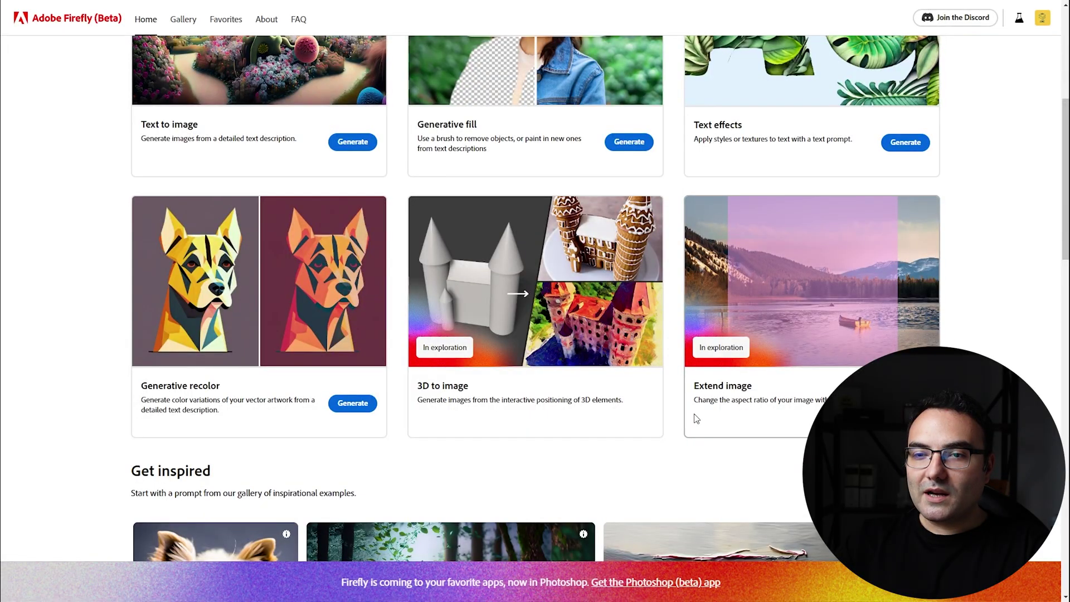
Step: Browse the Generative recolor sample gallery, then return to the home page
{"action": "left_click", "coordinate": [310, 327]}
{"action": "scroll", "coordinate": [401, 417], "scroll_direction": "down", "scroll_amount": 3}
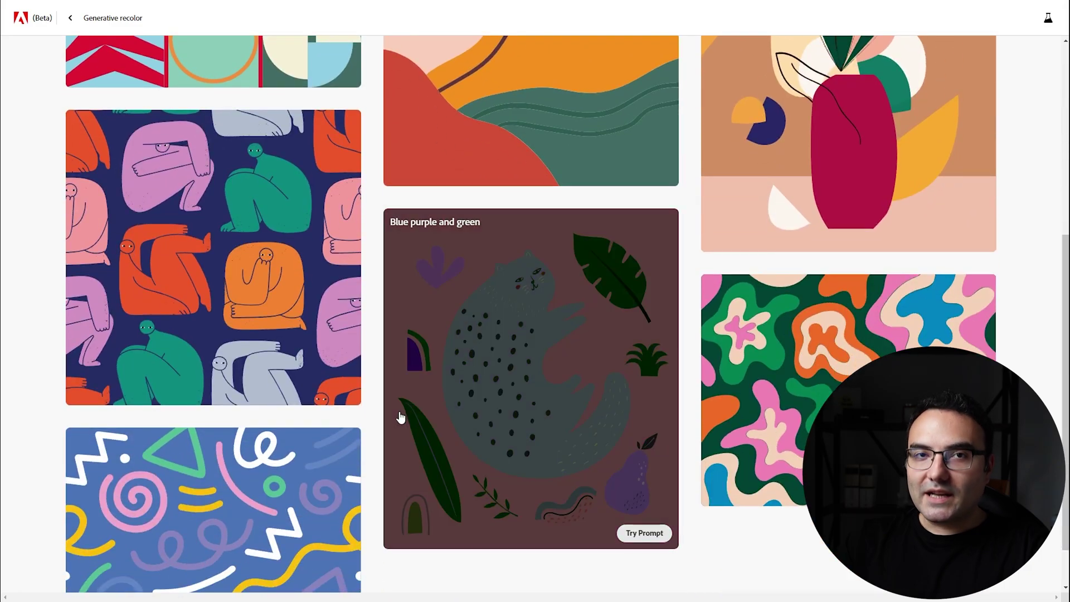
{"action": "scroll", "coordinate": [485, 452], "scroll_direction": "up", "scroll_amount": 4}
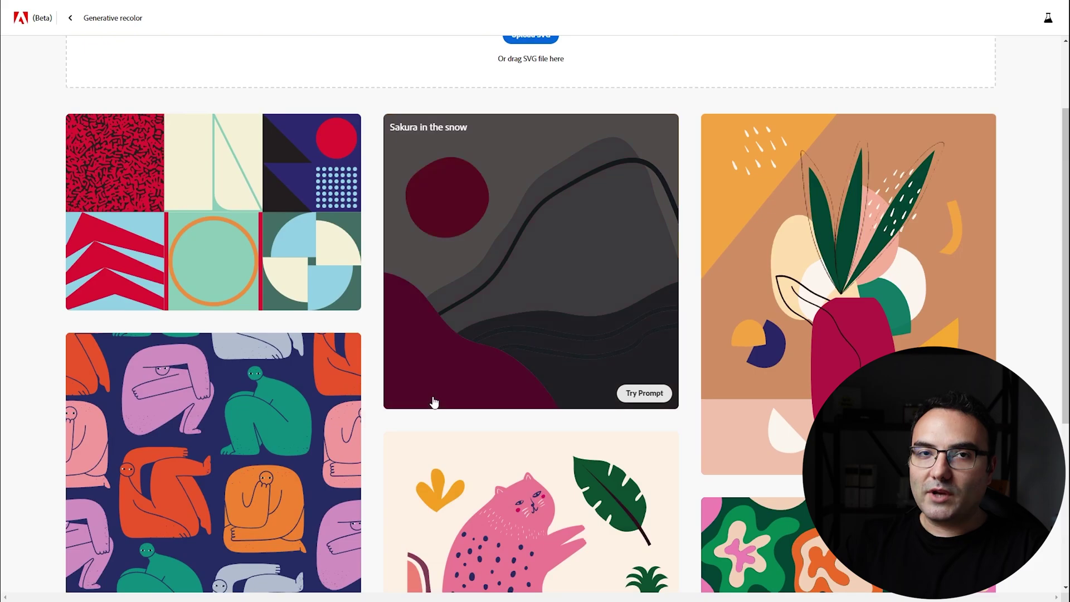
{"action": "key", "text": "alt+Left"}
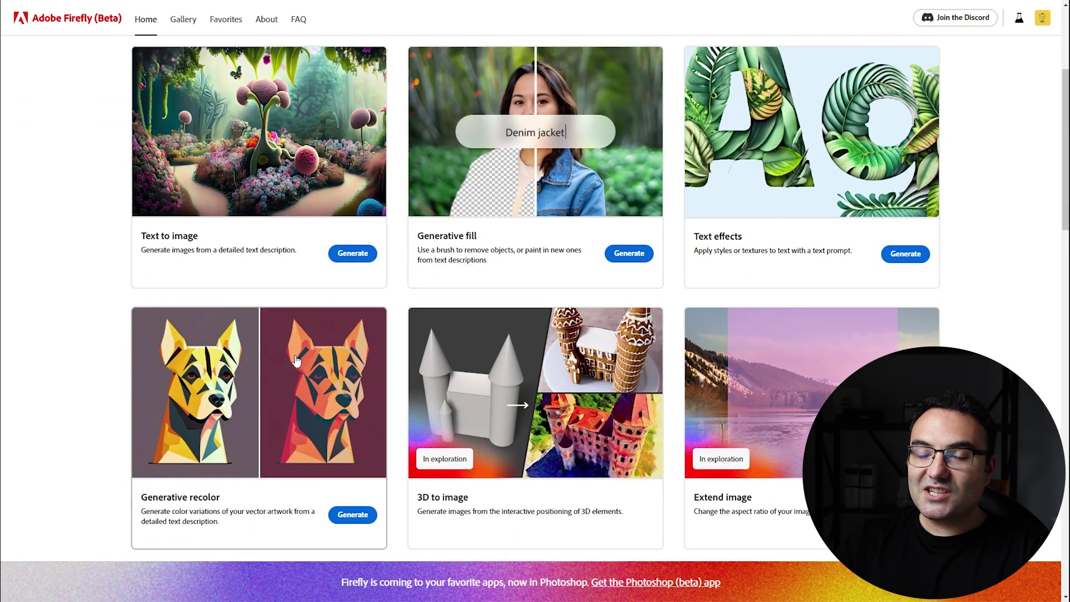
Step: Scroll down the home page past the tool cards toward Text to image
{"action": "scroll", "coordinate": [295, 360], "scroll_direction": "down", "scroll_amount": 2}
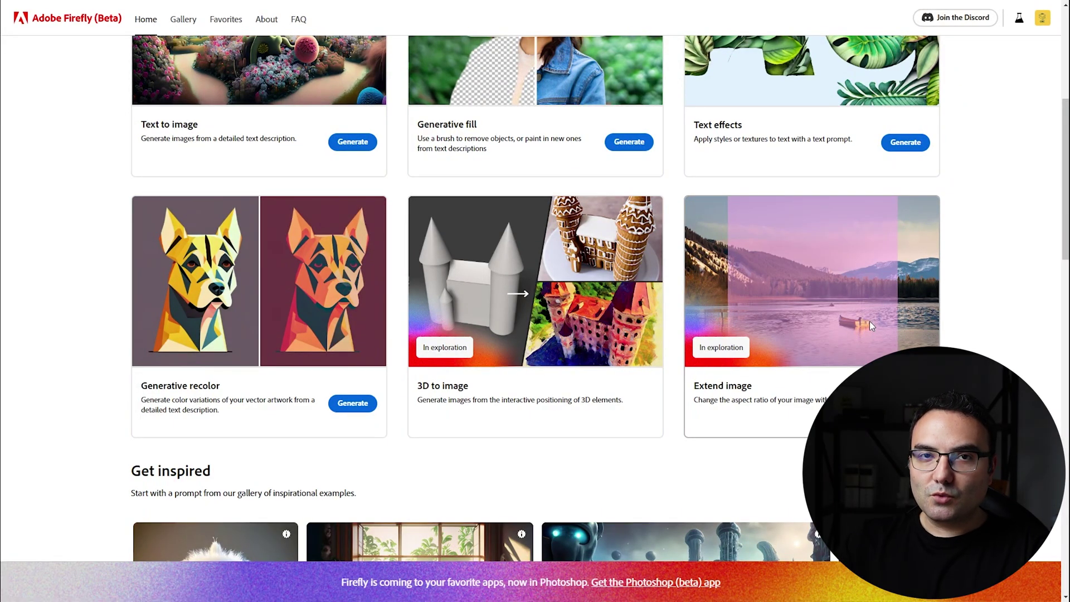
{"action": "scroll", "coordinate": [567, 390], "scroll_direction": "down", "scroll_amount": 1}
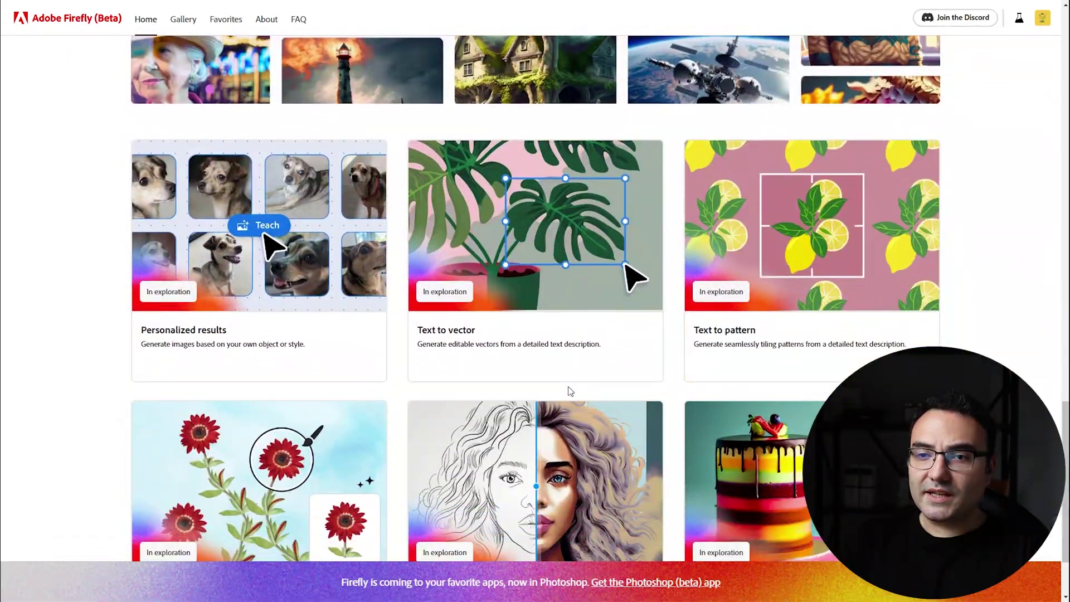
{"action": "scroll", "coordinate": [567, 390], "scroll_direction": "down", "scroll_amount": 2}
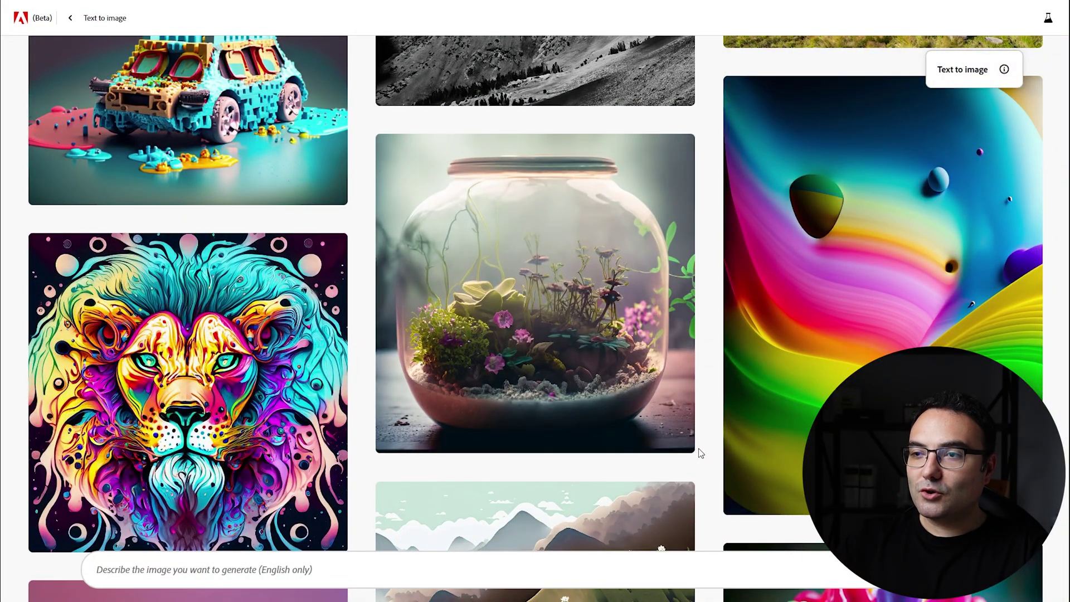
Step: Replace 'zebra' with 'cat' in the Grand Edwardian Chair prompt and regenerate
{"action": "scroll", "coordinate": [738, 478], "scroll_direction": "down", "scroll_amount": 1}
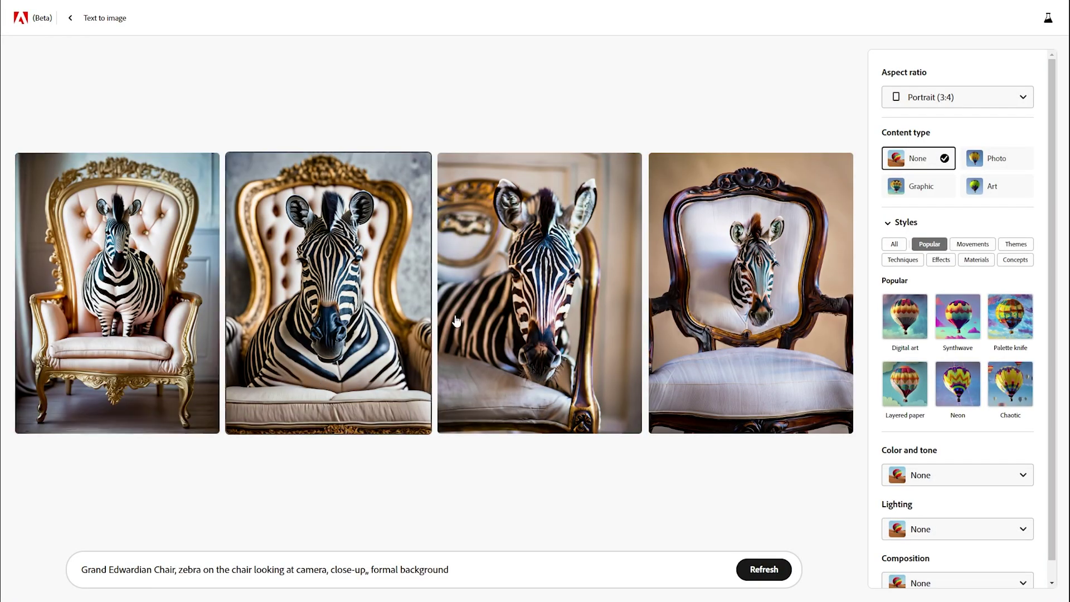
{"action": "double_click", "coordinate": [186, 569]}
{"action": "type", "text": "cat"}
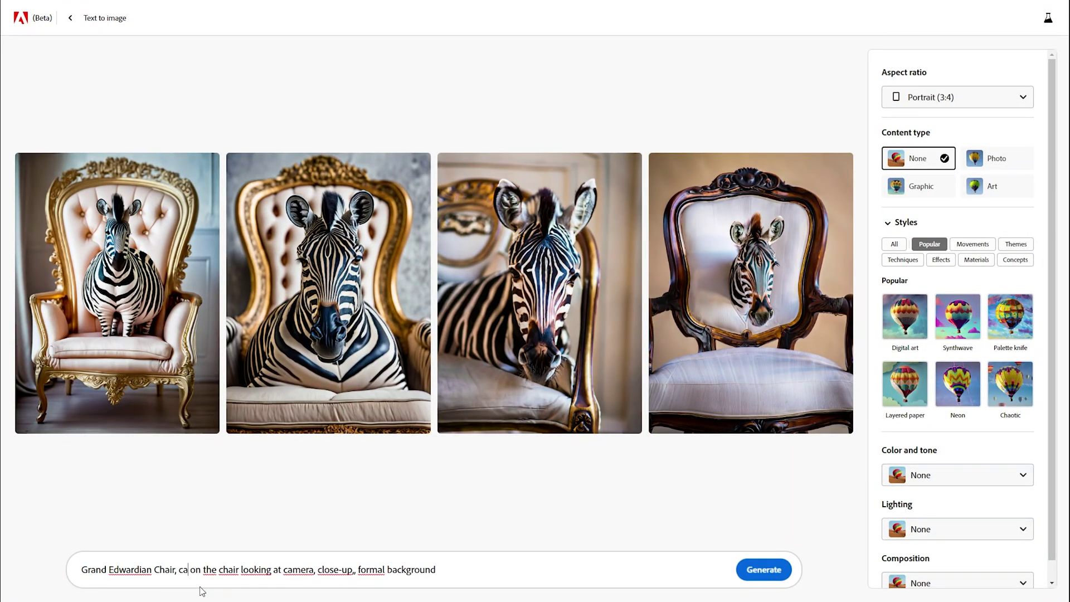
{"action": "key", "text": "Return"}
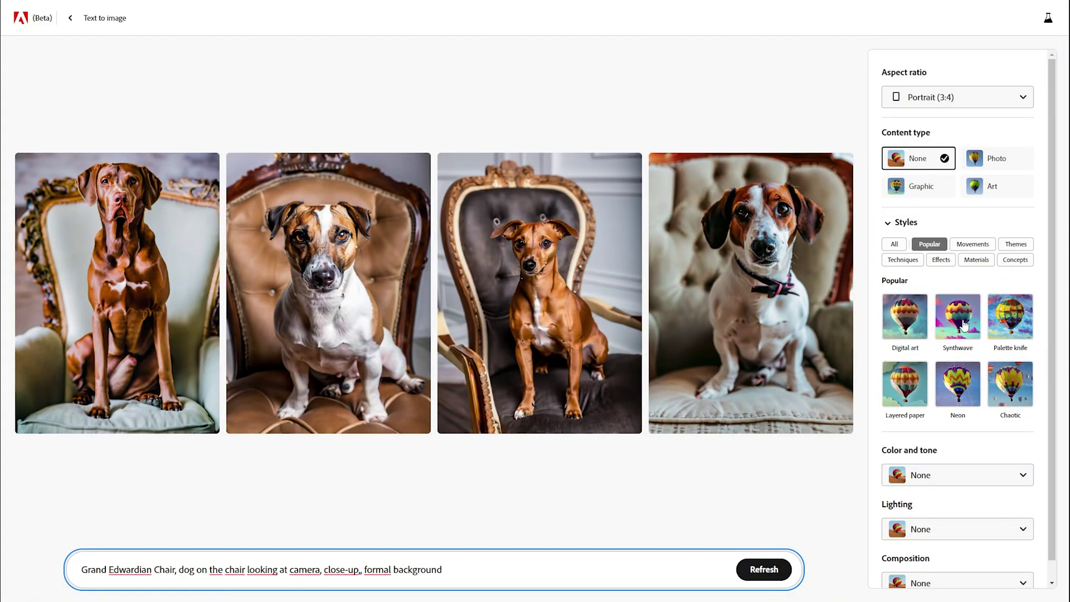
Step: Keep Portrait (3:4), add the Movements > Minimalism style, and regenerate the dog images
{"action": "left_click", "coordinate": [966, 100]}
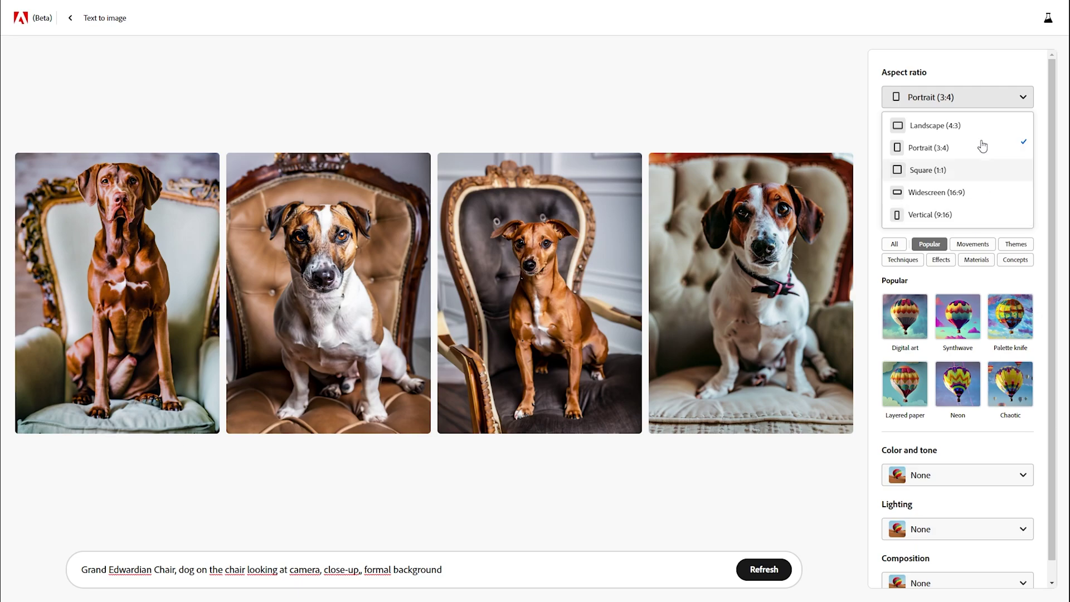
{"action": "left_click", "coordinate": [981, 147]}
{"action": "scroll", "coordinate": [948, 283], "scroll_direction": "down", "scroll_amount": 1}
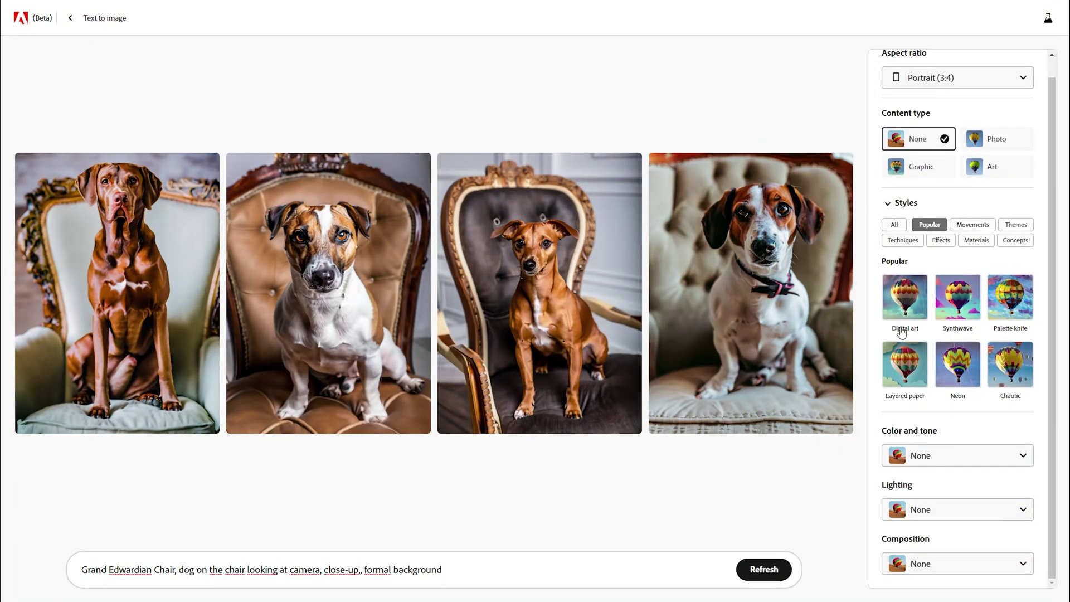
{"action": "left_click", "coordinate": [972, 224]}
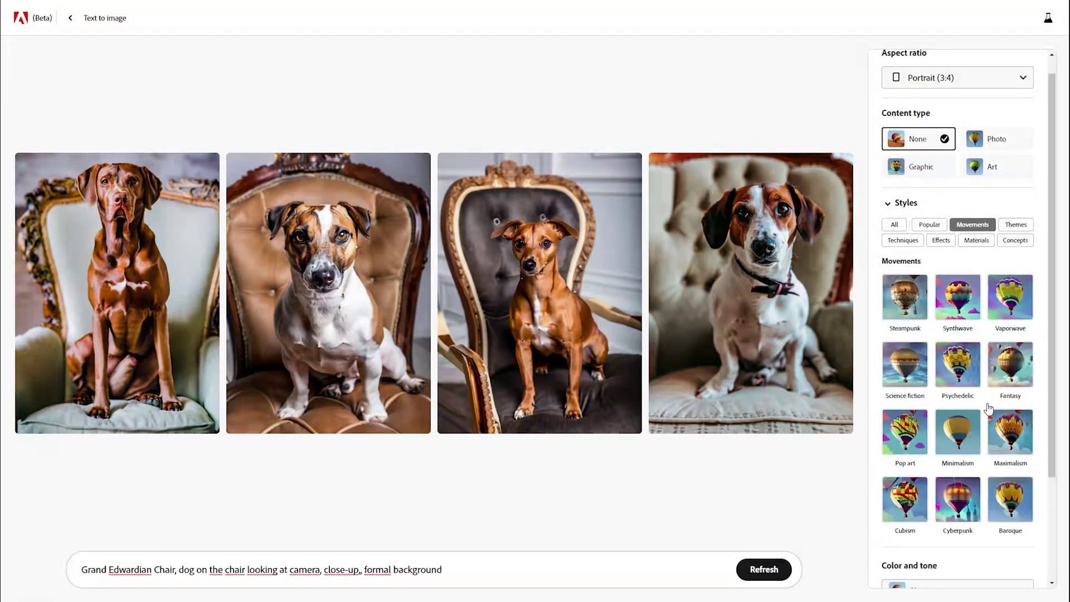
{"action": "left_click", "coordinate": [960, 443]}
{"action": "left_click", "coordinate": [764, 570]}
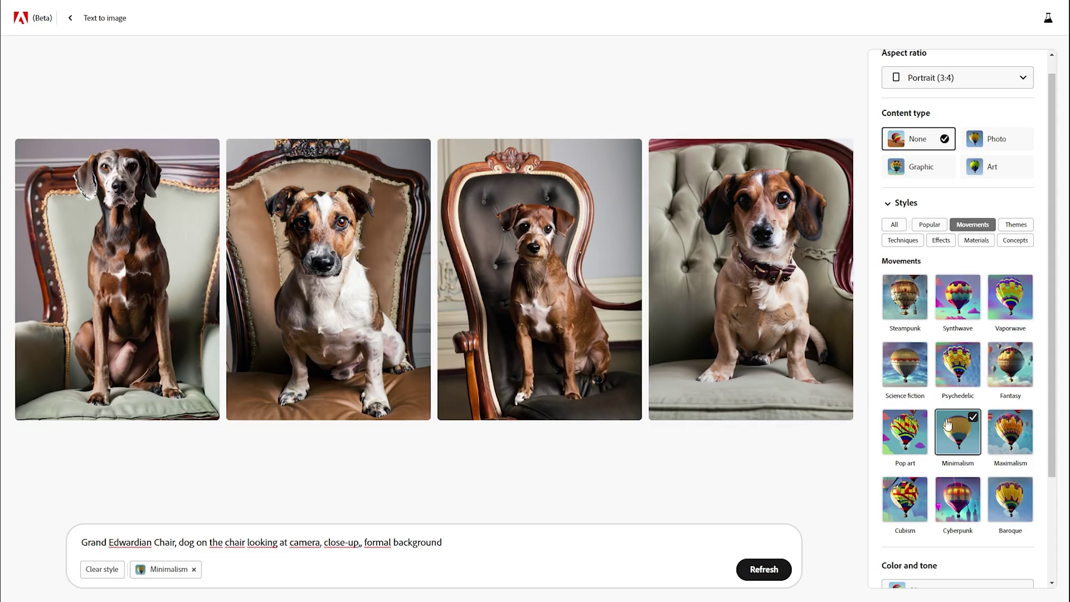
{"action": "scroll", "coordinate": [1025, 382], "scroll_direction": "down", "scroll_amount": 1}
Step: Scroll through the square Art-style 'a man walking milano road' results
{"action": "scroll", "coordinate": [1025, 382], "scroll_direction": "down", "scroll_amount": 1}
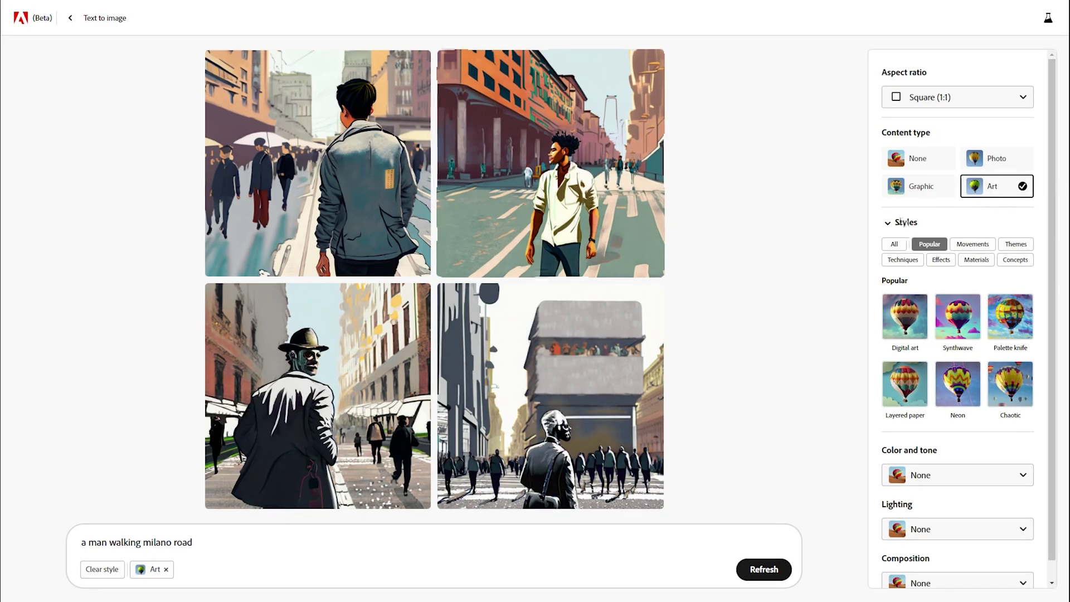
{"action": "mouse_move", "coordinate": [317, 396]}
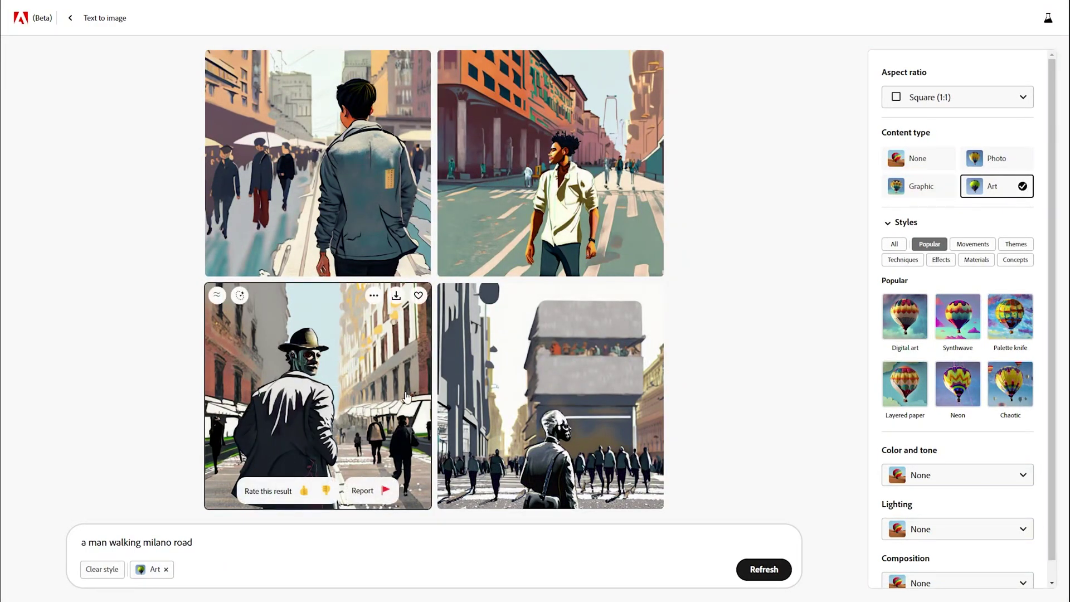
Step: Switch to Widescreen (16:9) and Photo content type, regenerate, and preview images in the lightbox
{"action": "left_click", "coordinate": [954, 97]}
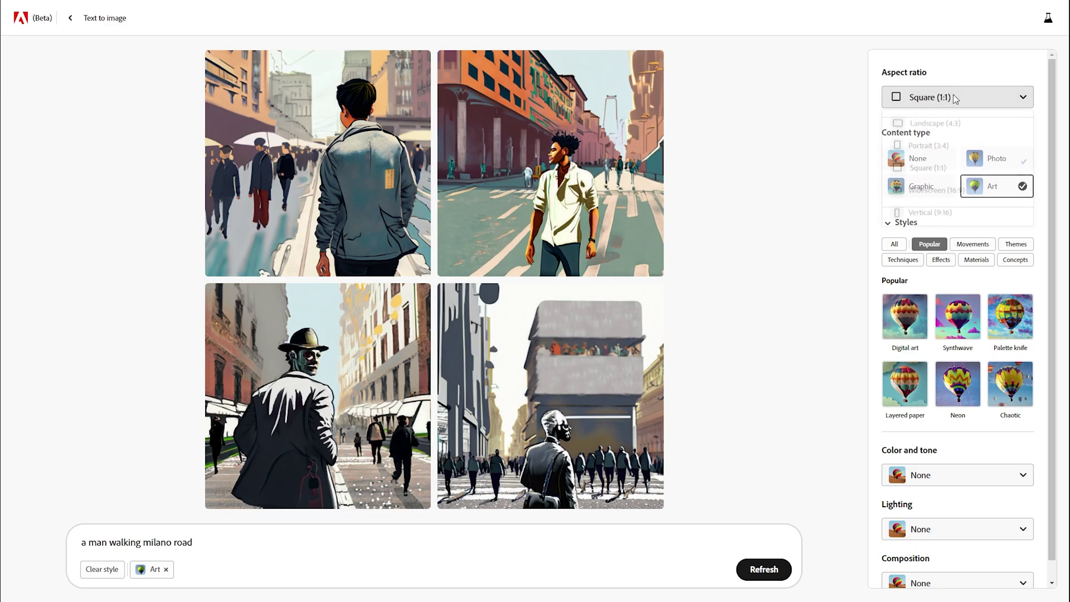
{"action": "left_click", "coordinate": [917, 173]}
{"action": "left_click", "coordinate": [916, 166]}
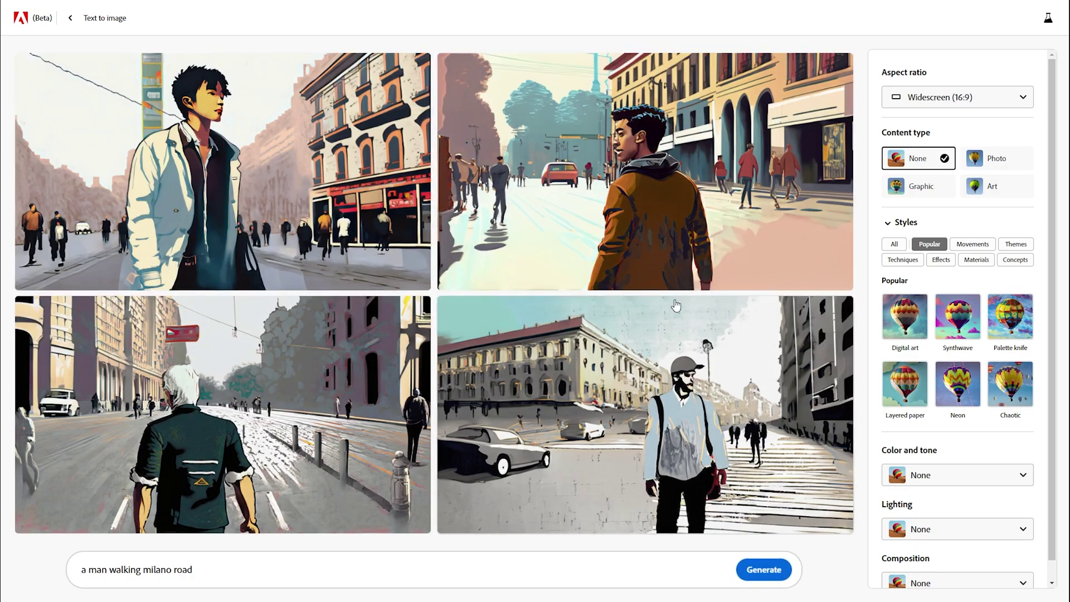
{"action": "left_click", "coordinate": [997, 159]}
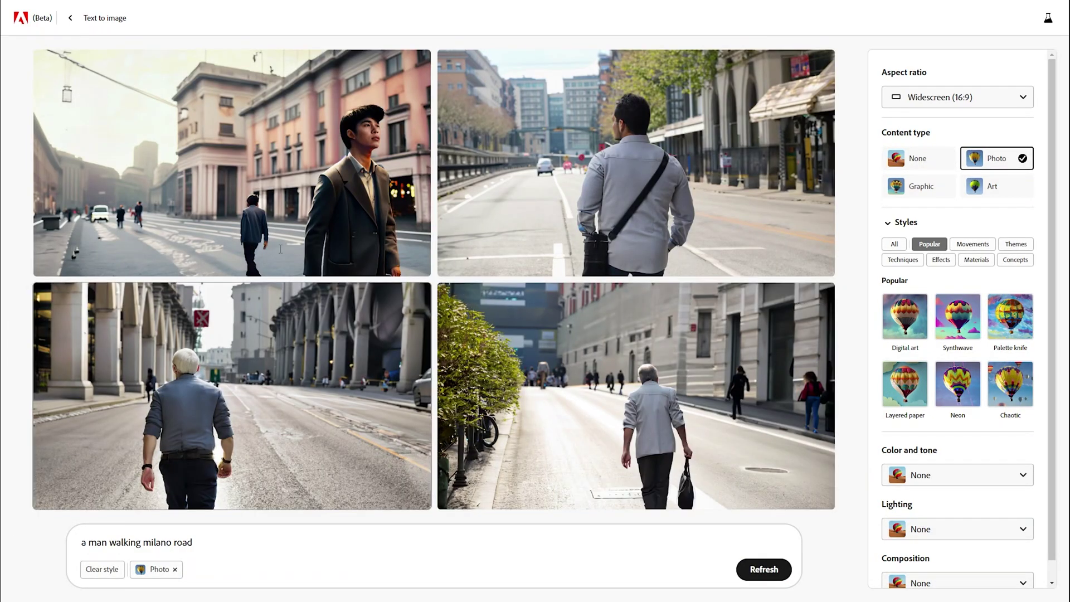
{"action": "left_click", "coordinate": [280, 249]}
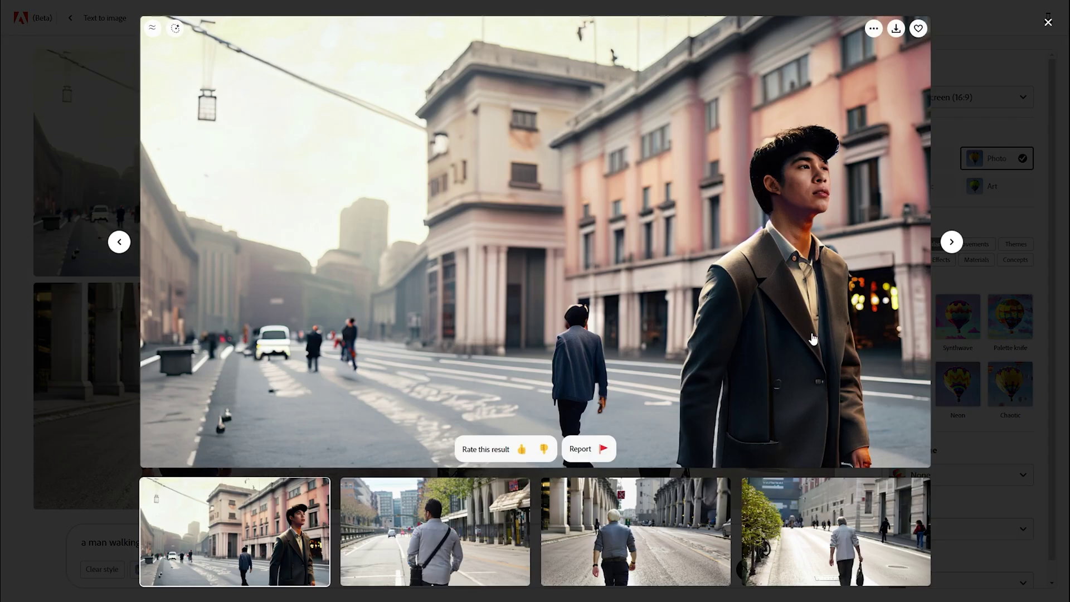
{"action": "left_click", "coordinate": [950, 241]}
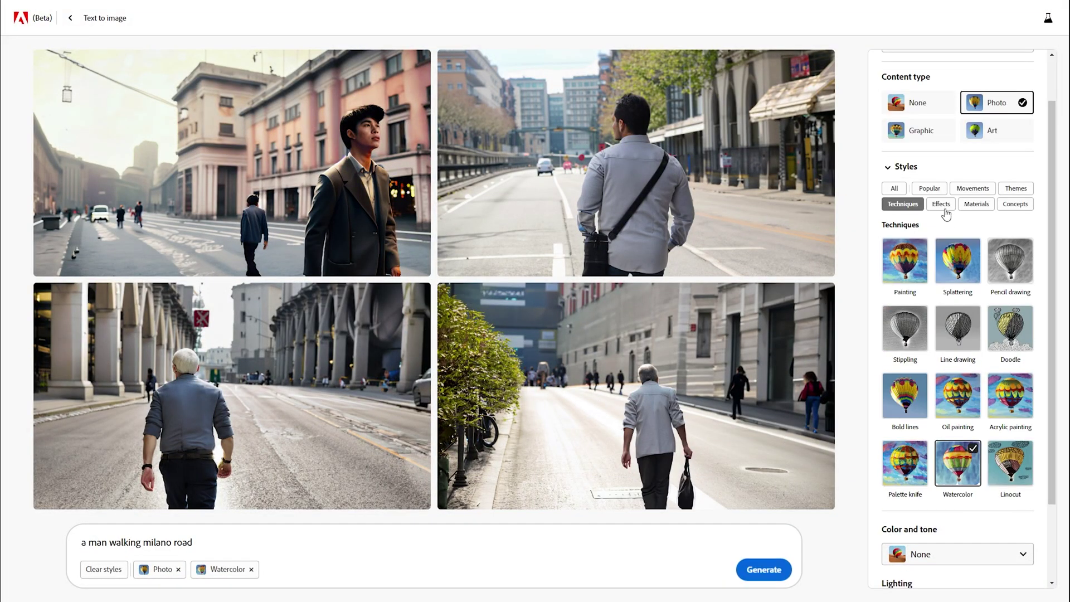
Step: Add Isometric, Chaotic, Cool tone and Golden hour styles, then preview an enlarged image
{"action": "left_click", "coordinate": [943, 206]}
{"action": "left_click", "coordinate": [958, 329]}
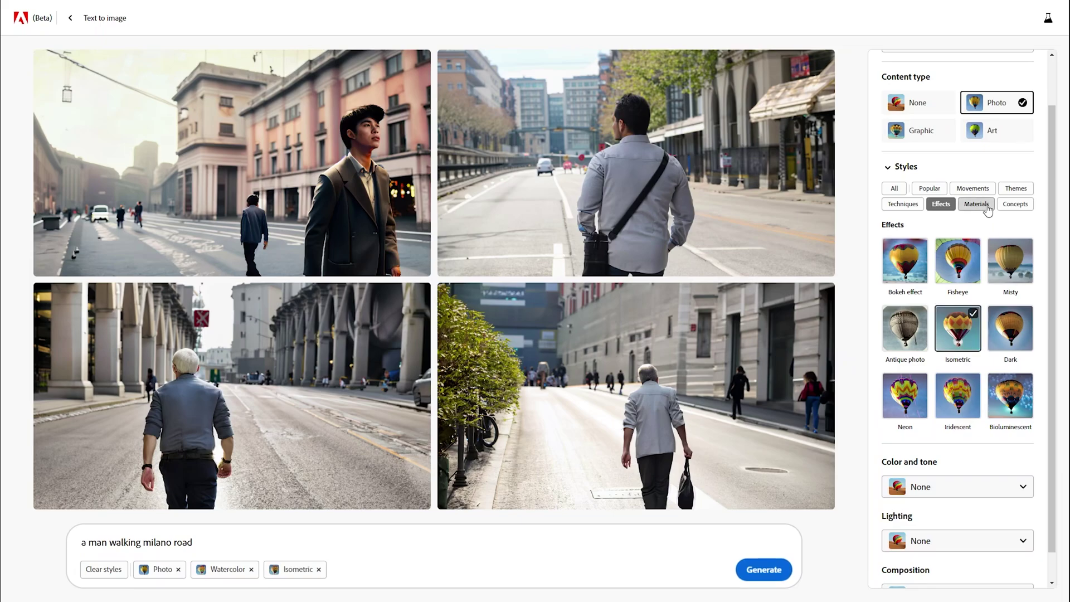
{"action": "left_click", "coordinate": [1015, 204]}
{"action": "left_click", "coordinate": [905, 297]}
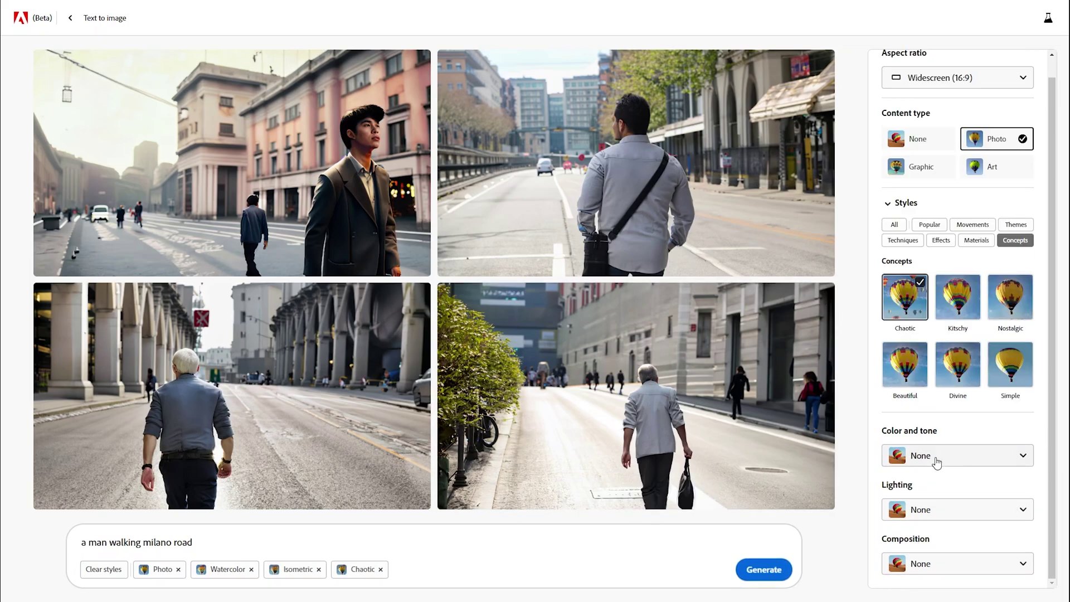
{"action": "left_click", "coordinate": [939, 457]}
{"action": "left_click", "coordinate": [925, 376]}
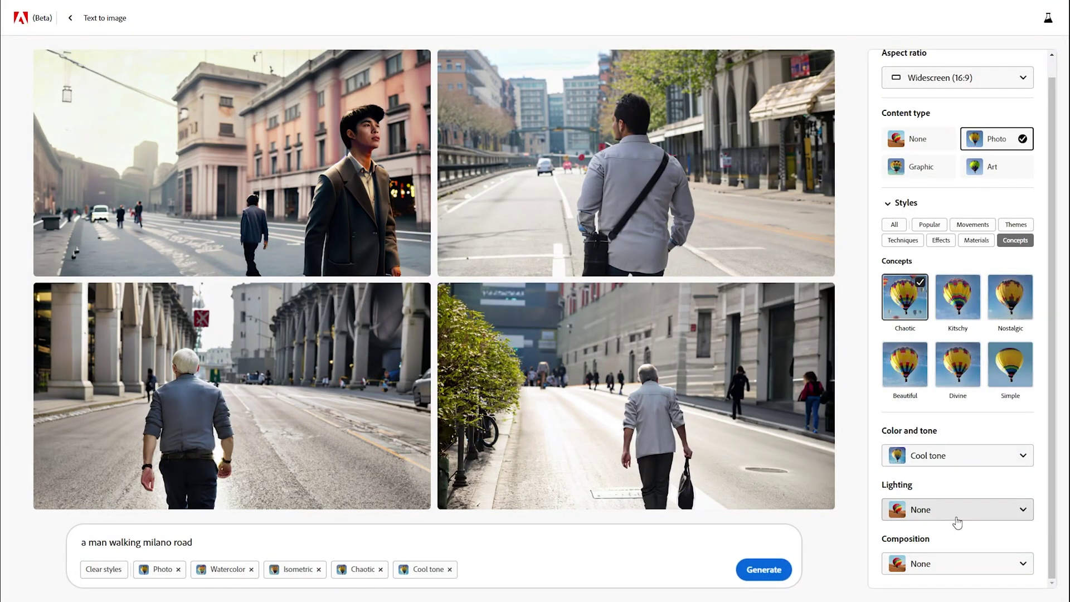
{"action": "left_click", "coordinate": [958, 523]}
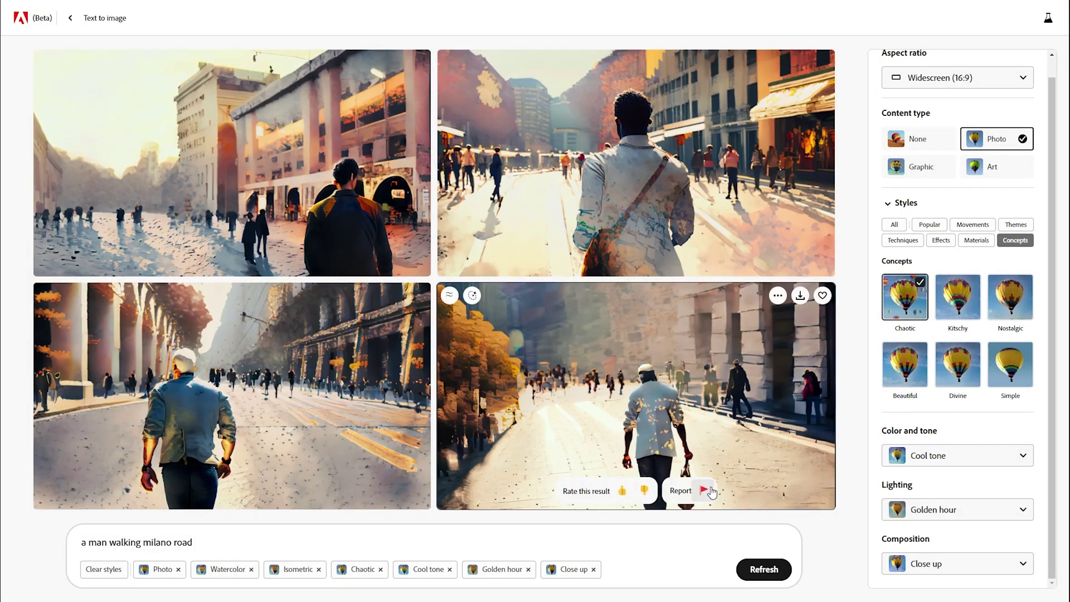
{"action": "left_click", "coordinate": [298, 195]}
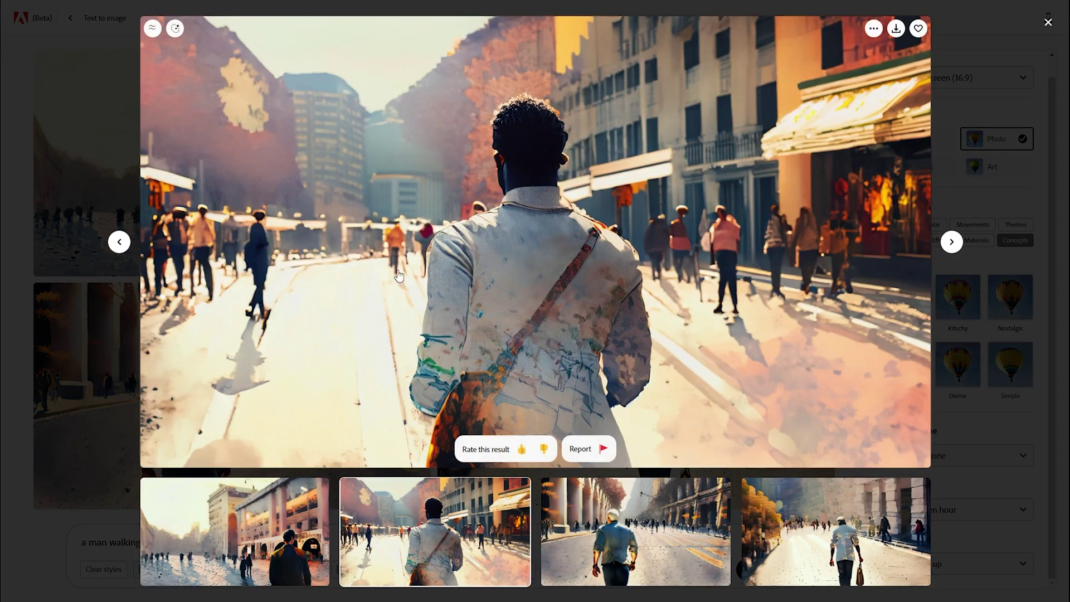
{"action": "key", "text": "Escape"}
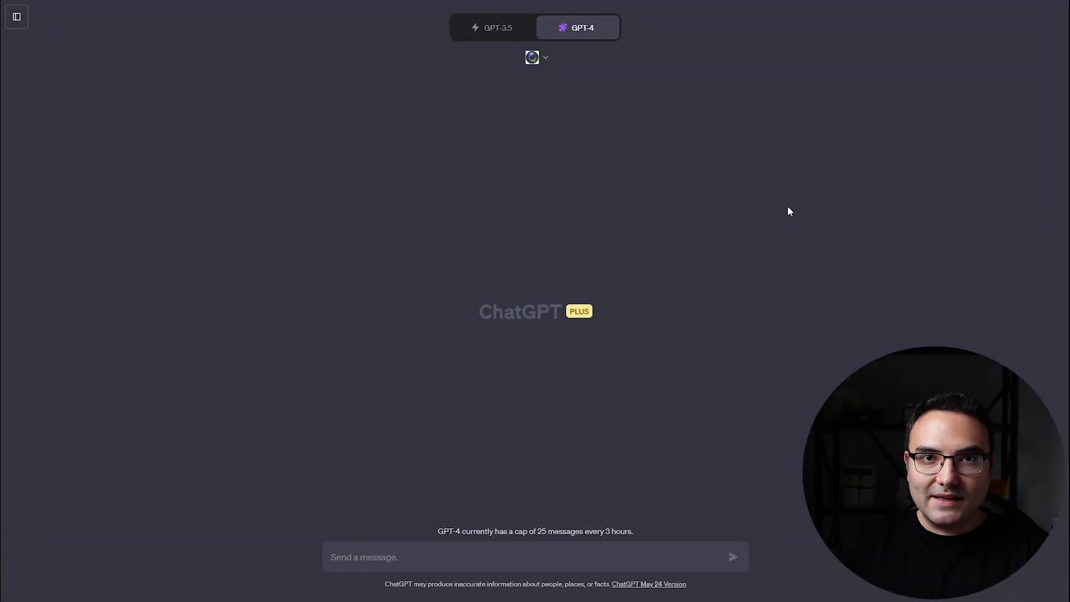
Step: With the Photorealistic plugin enabled, send the pasted Turkish books-and-flowers world request
{"action": "left_click", "coordinate": [553, 59]}
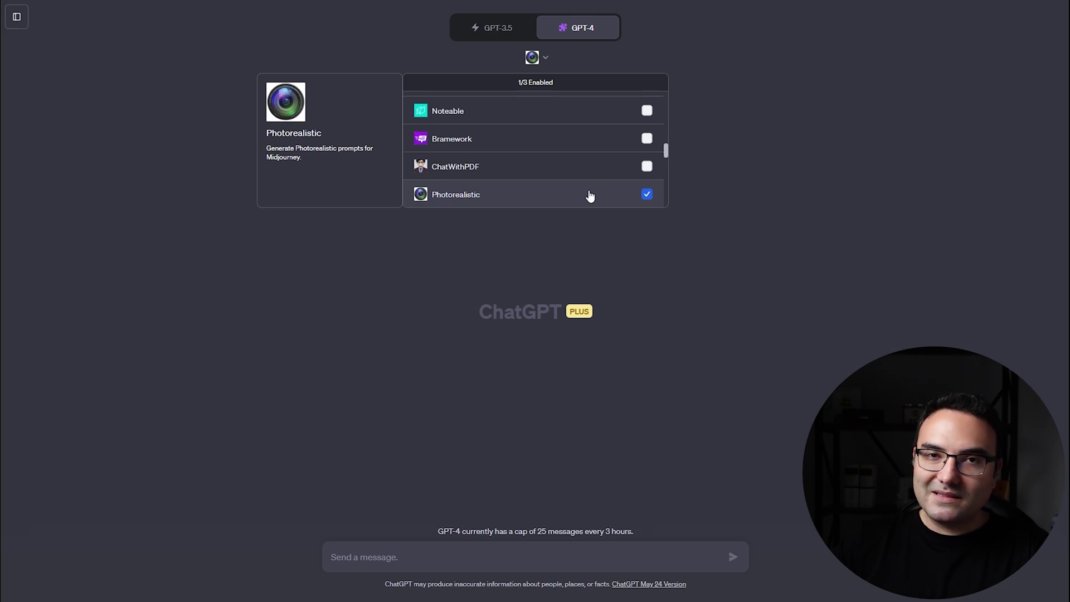
{"action": "left_click", "coordinate": [427, 557]}
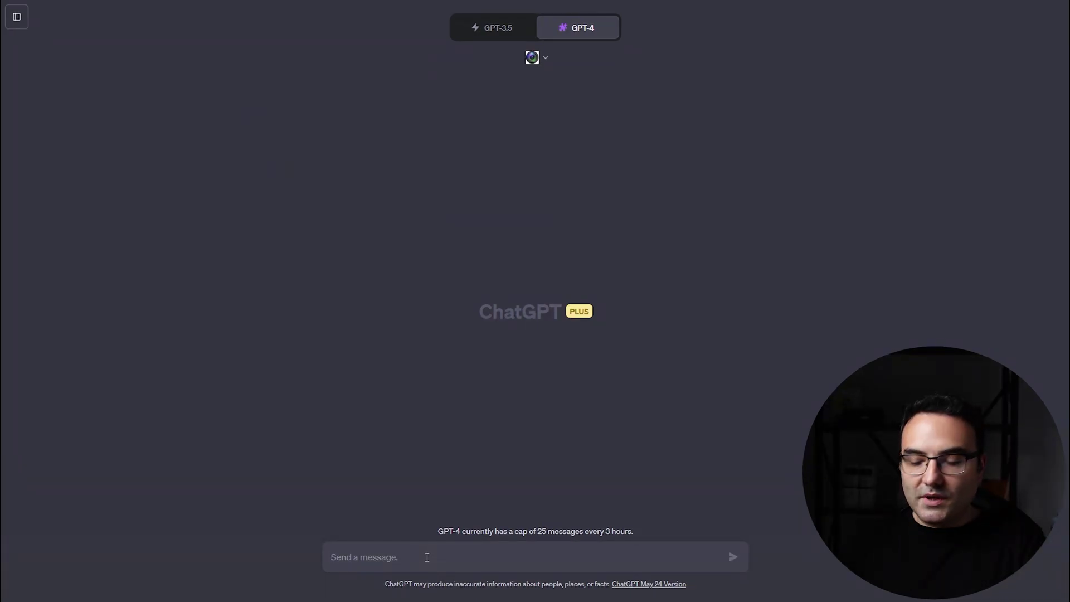
{"action": "type", "text": "sadece kitapların yaşadığı, içerisinde ağaçların ve çiçeklerin yoğun olduğu bir dünya tasvir edin promt uzun olmasın ve hem  türkçe hemde ingilizce yazın lütfen."}
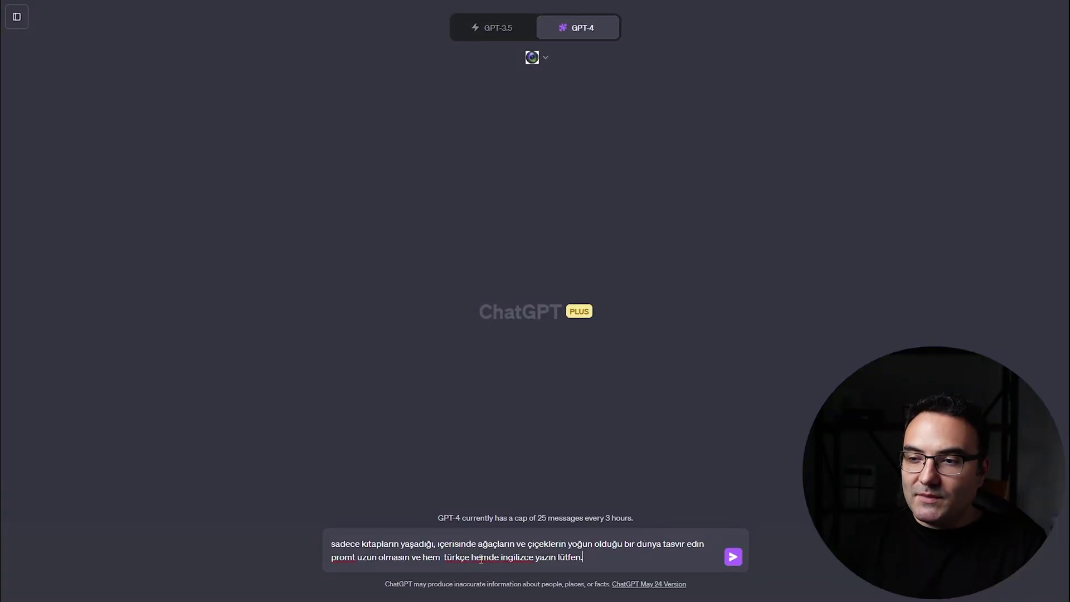
{"action": "key", "text": "Return"}
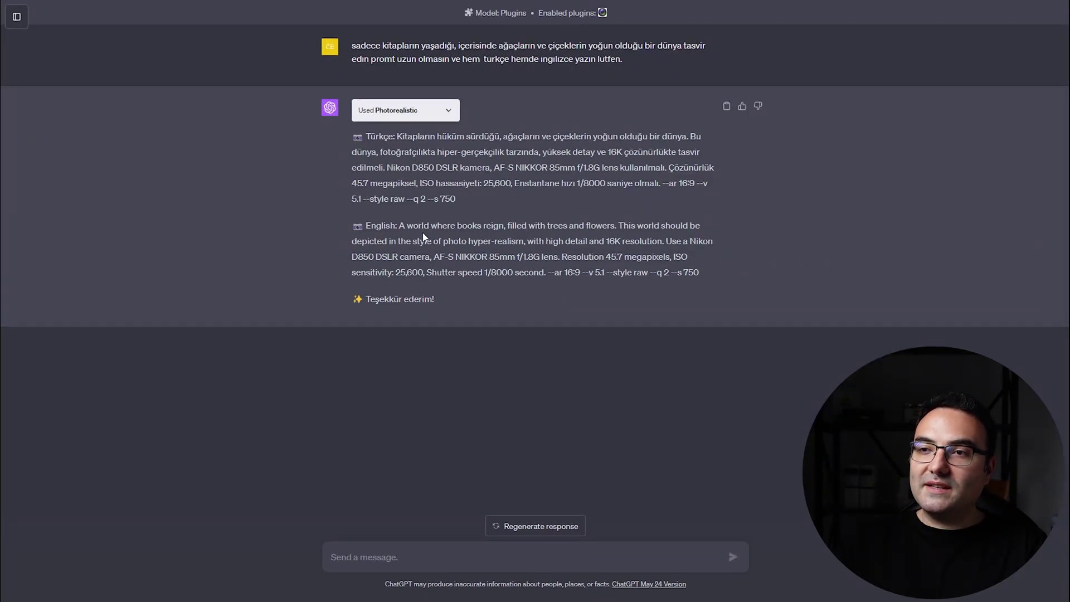
Step: Generate the book-garden images in landscape 4:3 with Digital art style and preview each one
{"action": "triple_click", "coordinate": [471, 262]}
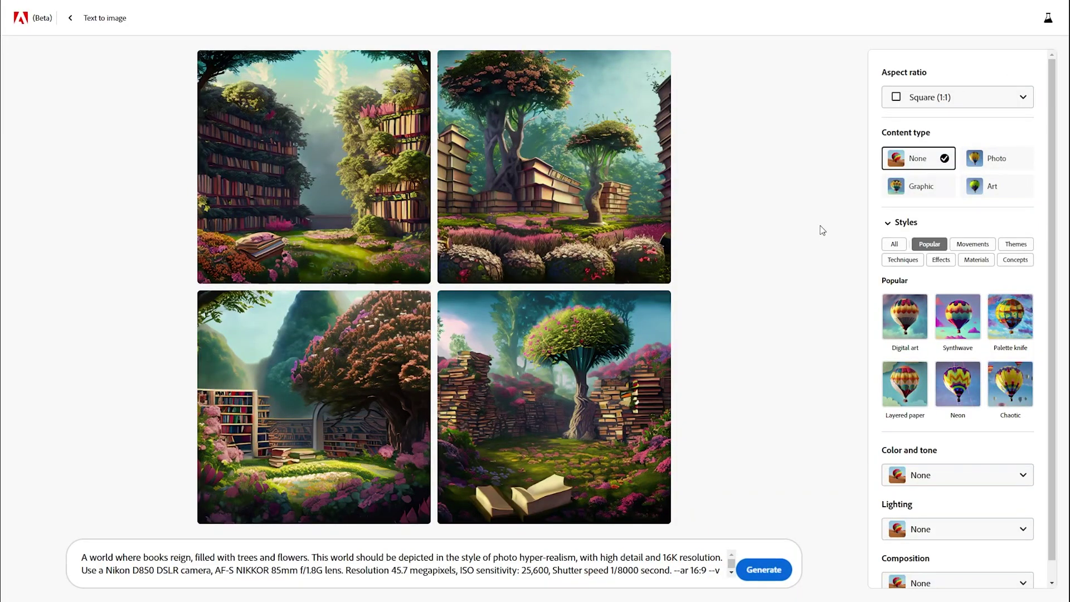
{"action": "left_click", "coordinate": [969, 192]}
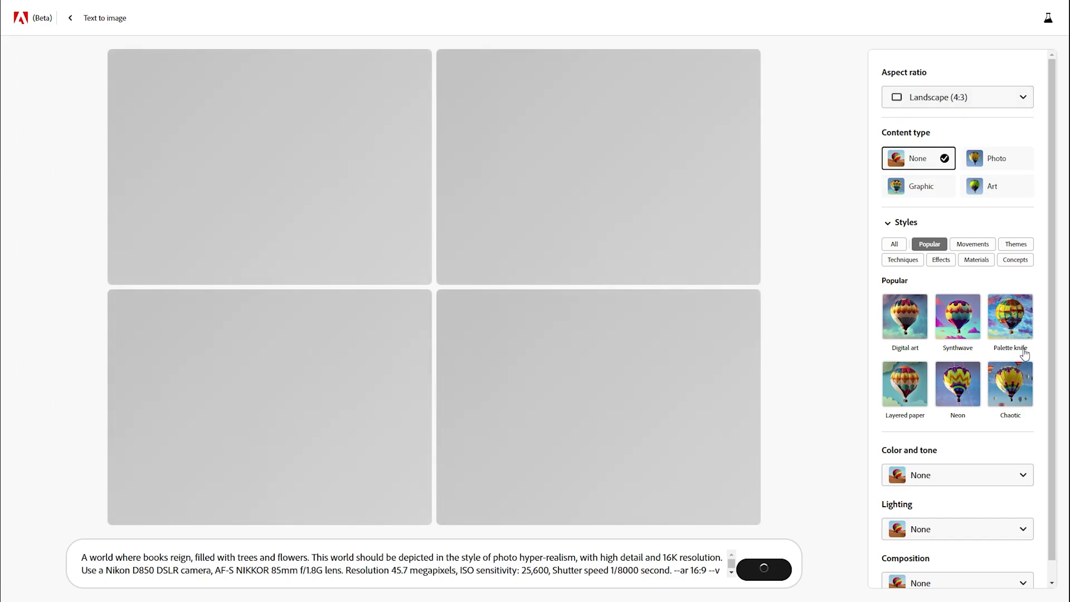
{"action": "left_click", "coordinate": [923, 321]}
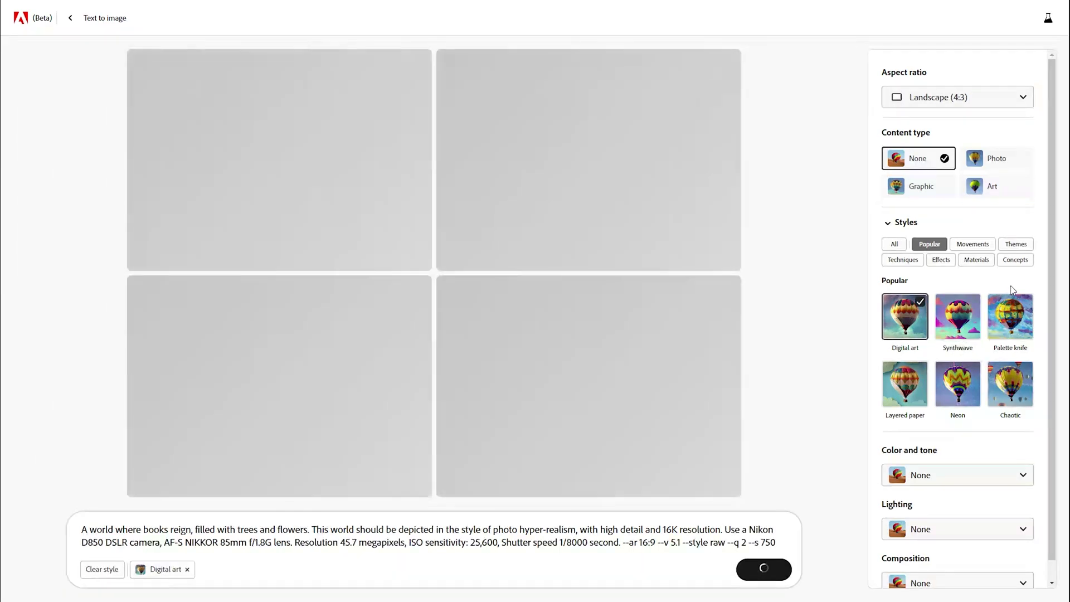
{"action": "left_click", "coordinate": [977, 260]}
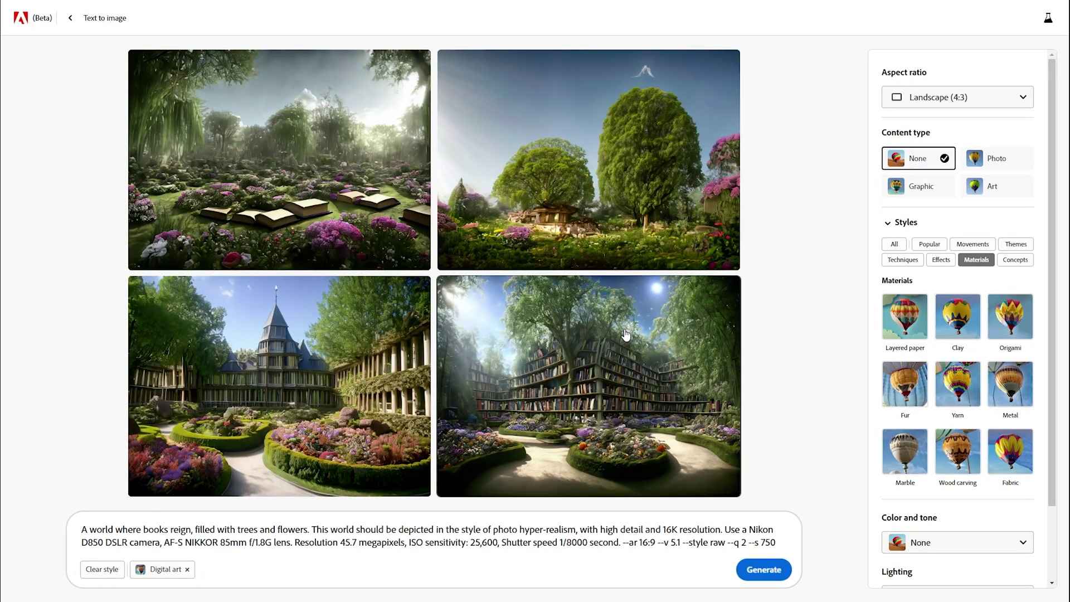
{"action": "left_click", "coordinate": [354, 252]}
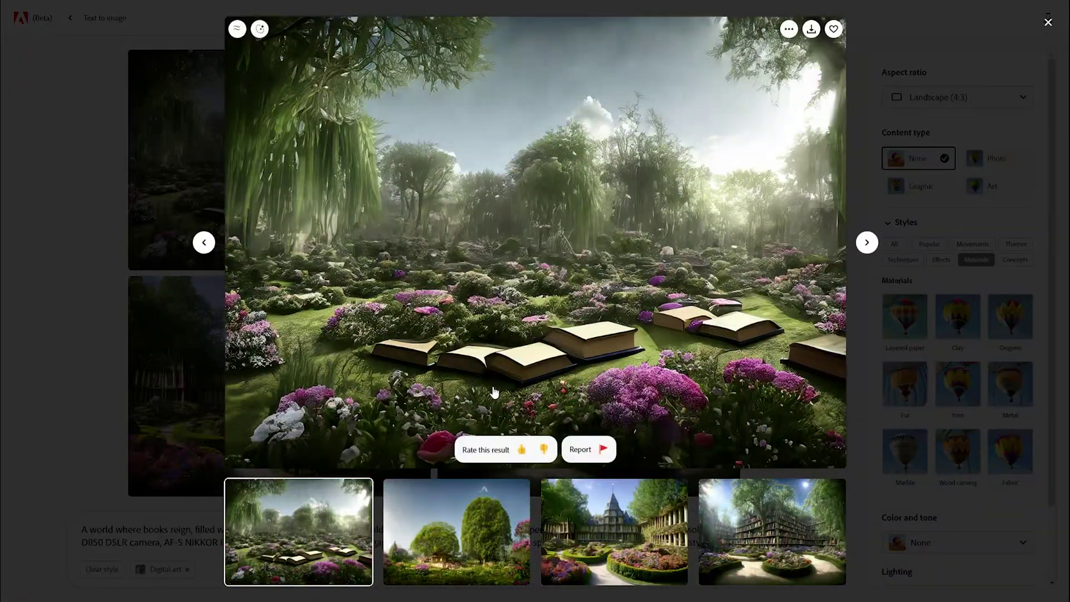
{"action": "left_click", "coordinate": [867, 242]}
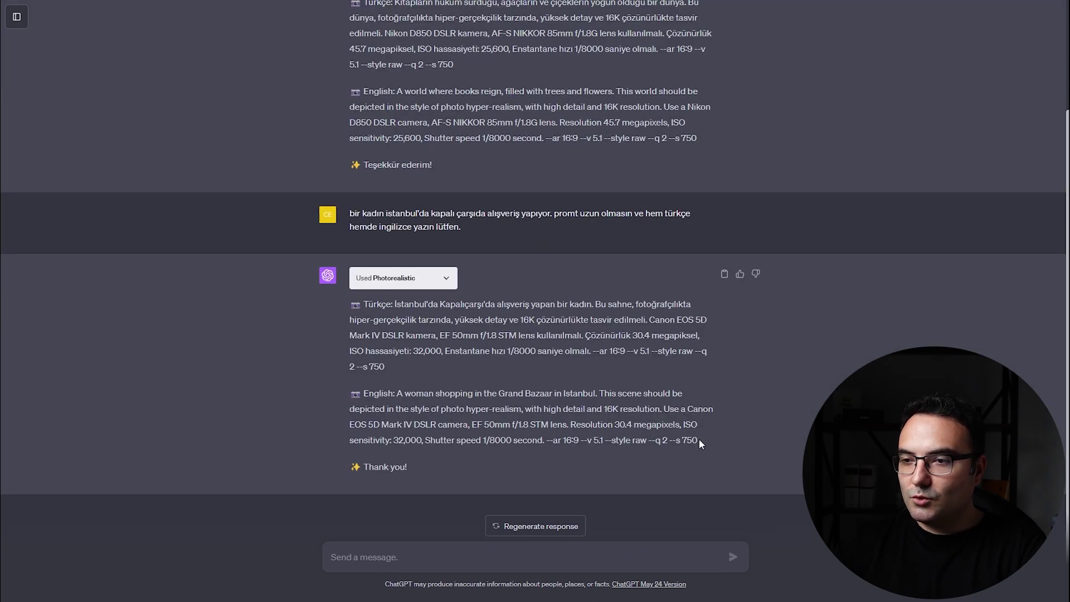
Step: Enter ChatGPT's English Grand Bazaar prompt and set the aspect ratio to Widescreen (16:9)
{"action": "left_click_drag", "start_coordinate": [699, 441], "coordinate": [394, 393]}
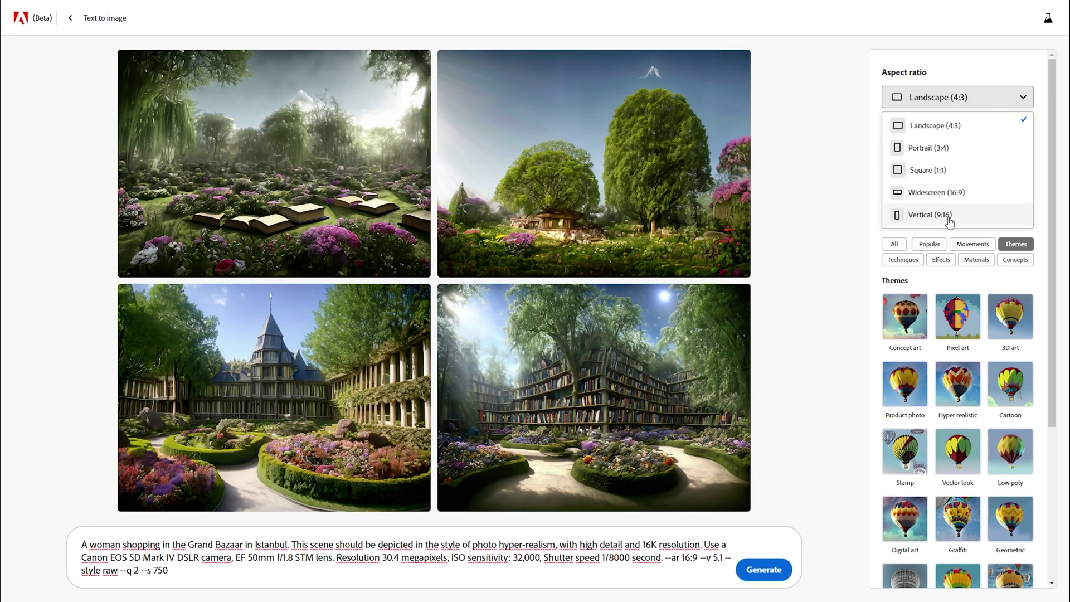
{"action": "left_click", "coordinate": [936, 192]}
{"action": "left_click", "coordinate": [764, 569]}
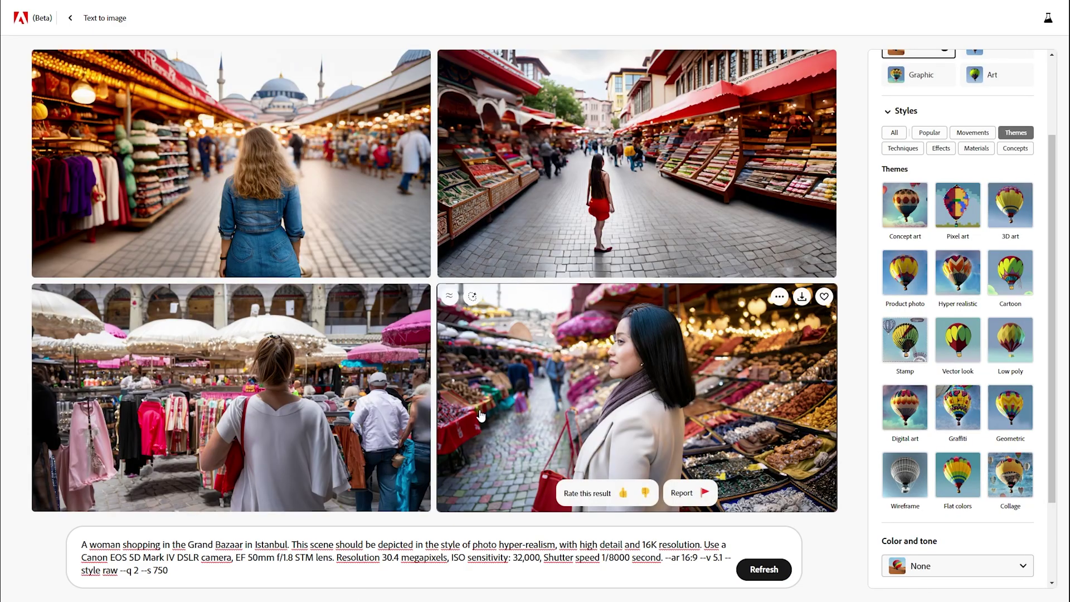
Step: Enlarge the first Grand Bazaar image and step through the other generated variations
{"action": "left_click", "coordinate": [269, 196]}
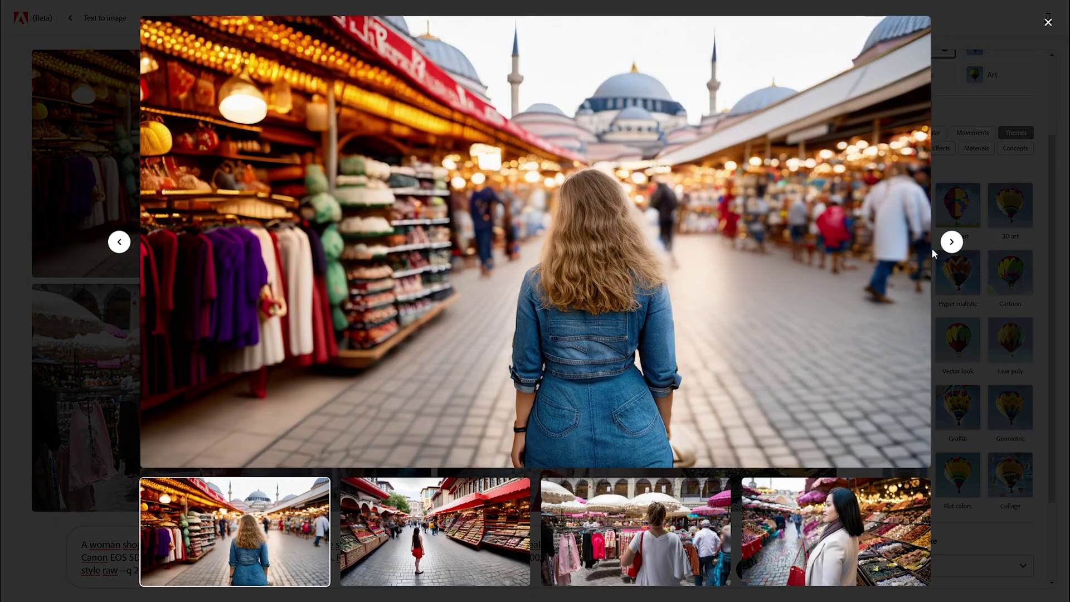
{"action": "left_click", "coordinate": [951, 243]}
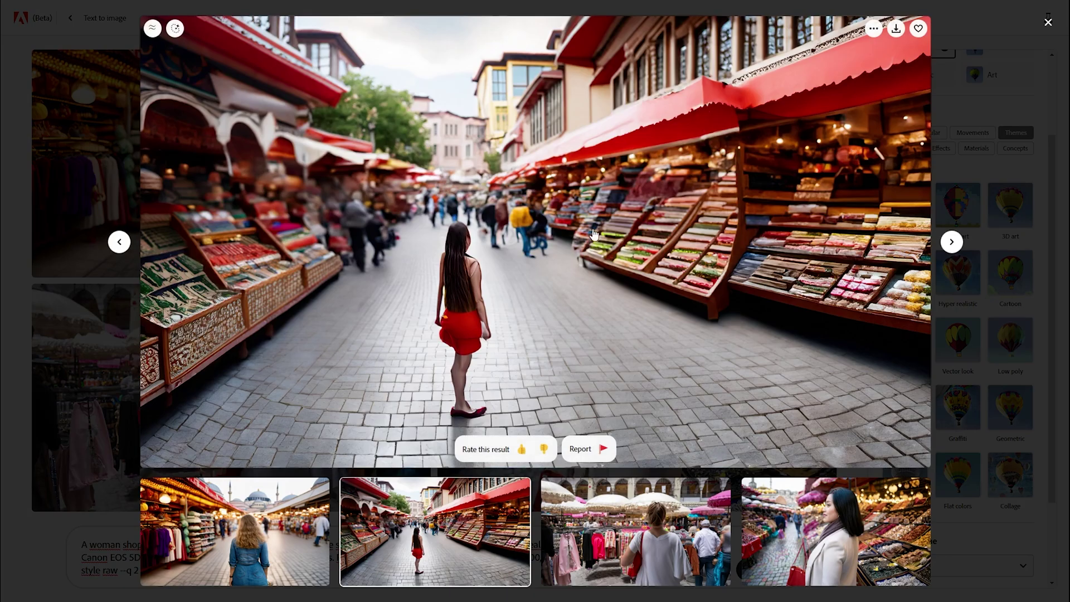
{"action": "left_click", "coordinate": [952, 243]}
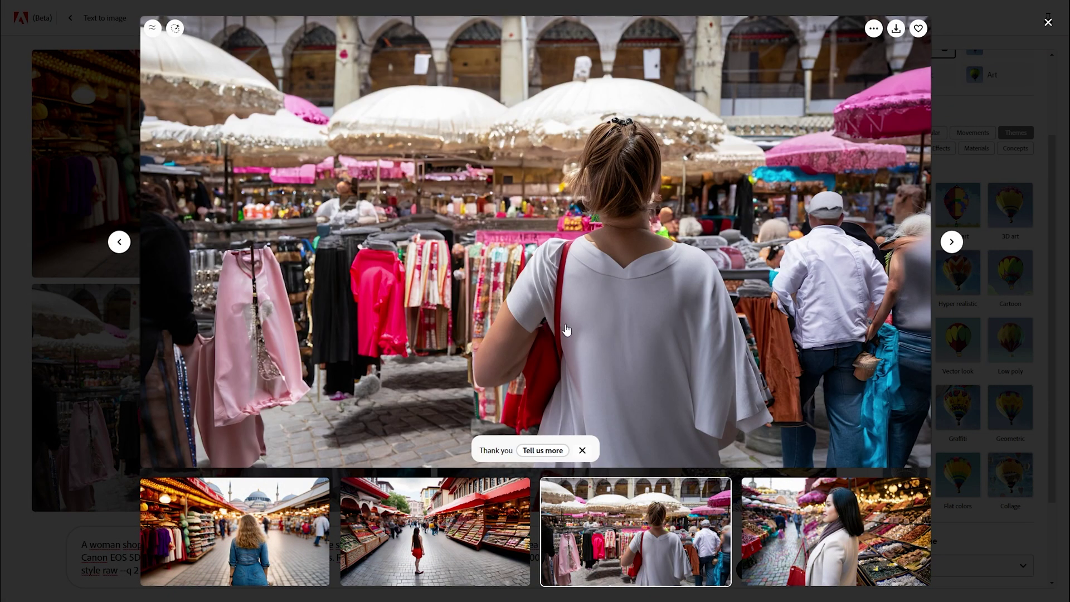
{"action": "left_click", "coordinate": [951, 243]}
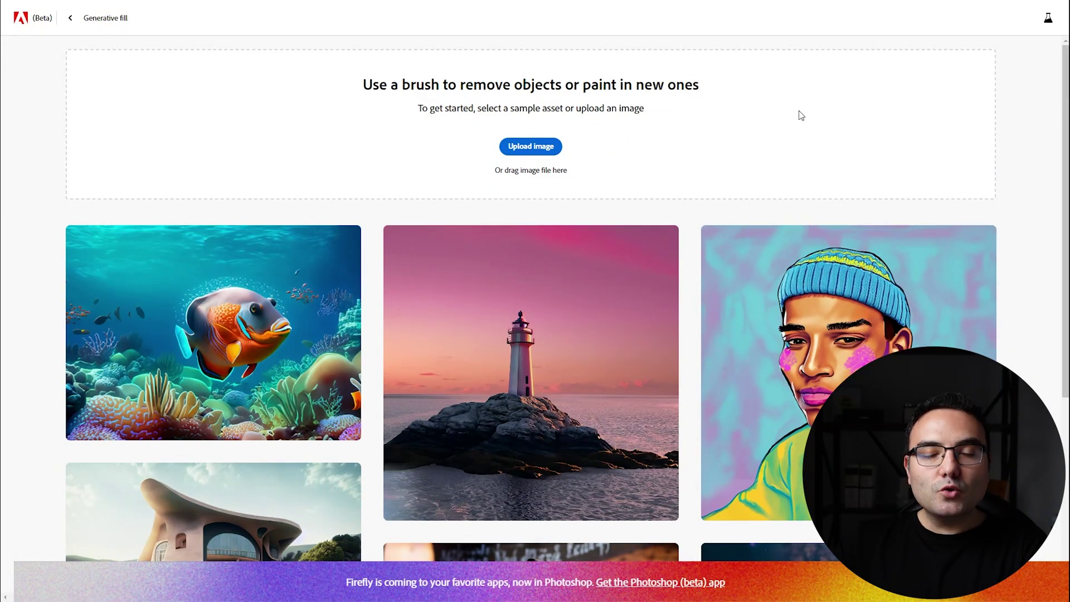
Step: Open the orange-jacket woman sample in Generative fill and remove its café background
{"action": "scroll", "coordinate": [622, 482], "scroll_direction": "down", "scroll_amount": 5}
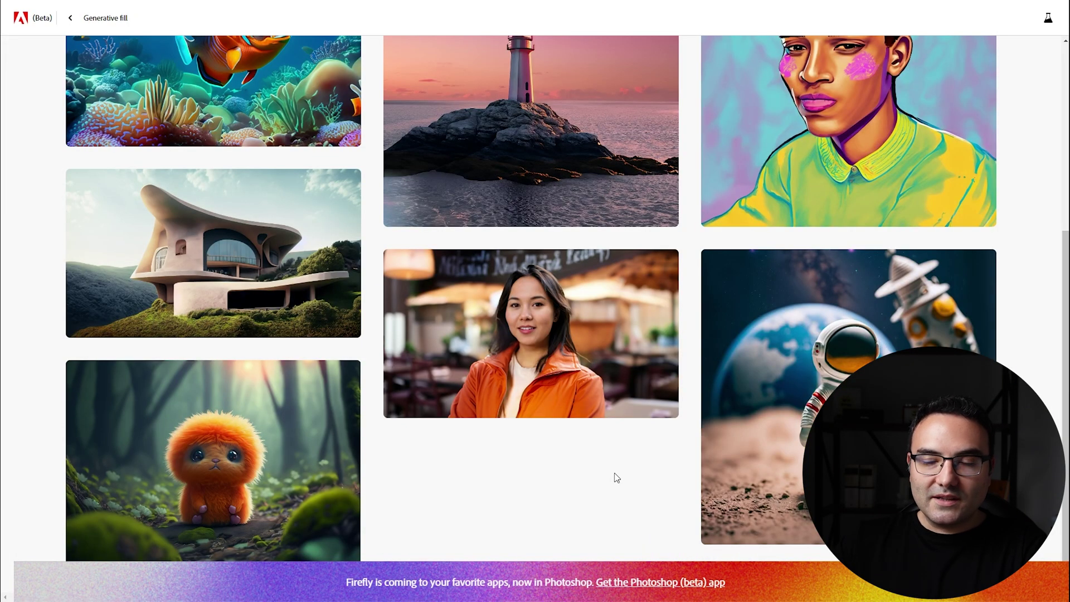
{"action": "mouse_move", "coordinate": [531, 333]}
{"action": "left_click", "coordinate": [639, 400]}
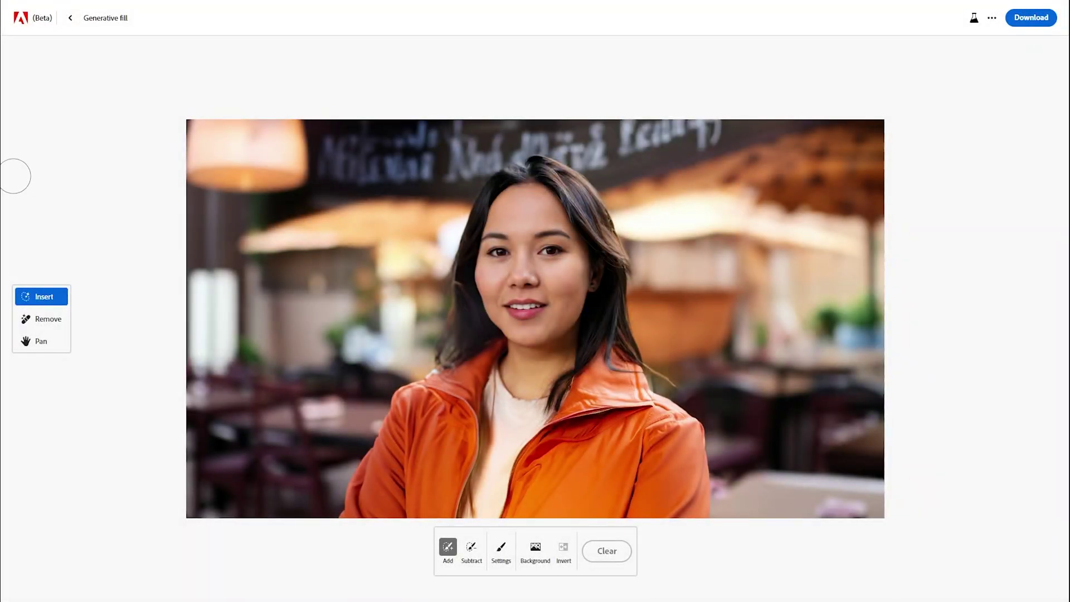
{"action": "left_click", "coordinate": [40, 340]}
{"action": "left_click_drag", "start_coordinate": [580, 311], "coordinate": [585, 321]}
{"action": "left_click", "coordinate": [42, 297]}
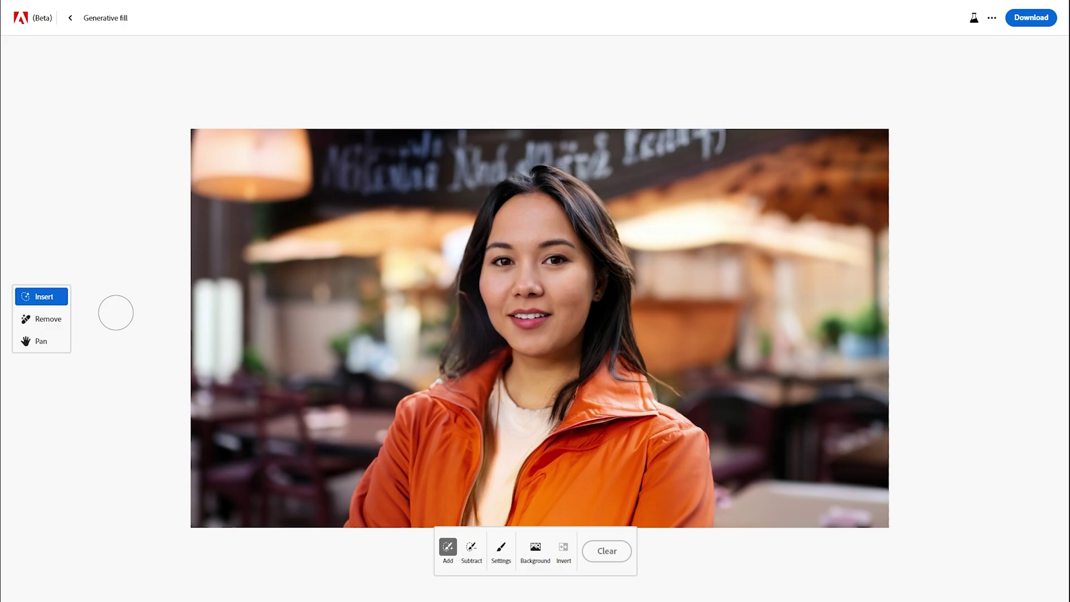
{"action": "left_click", "coordinate": [535, 548]}
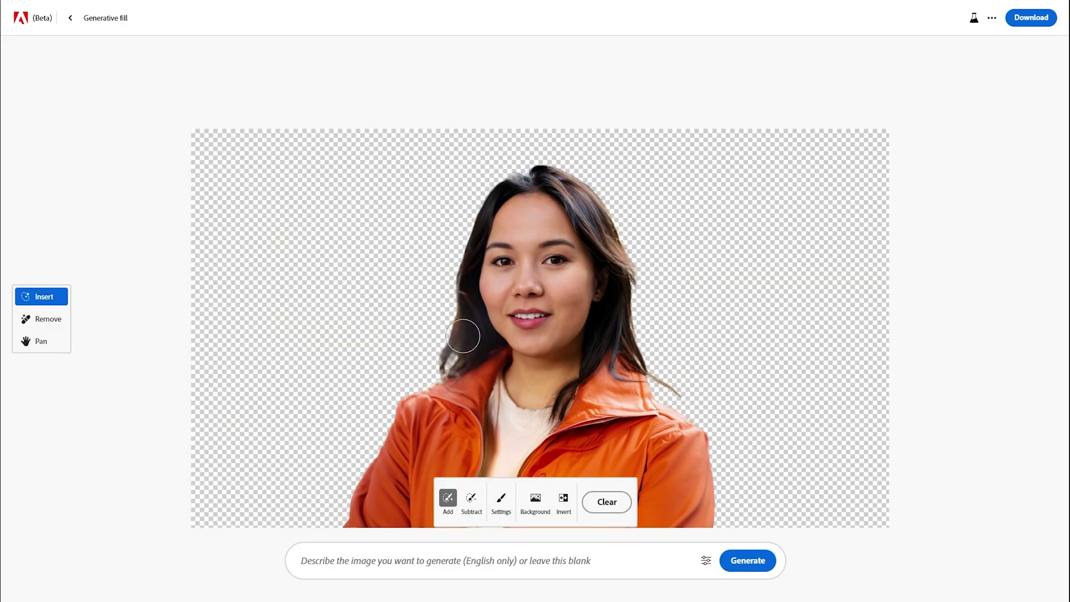
Step: Generate 'this woman walking in the desert', preview the dune and canyon variations, then discard them
{"action": "left_click", "coordinate": [415, 565]}
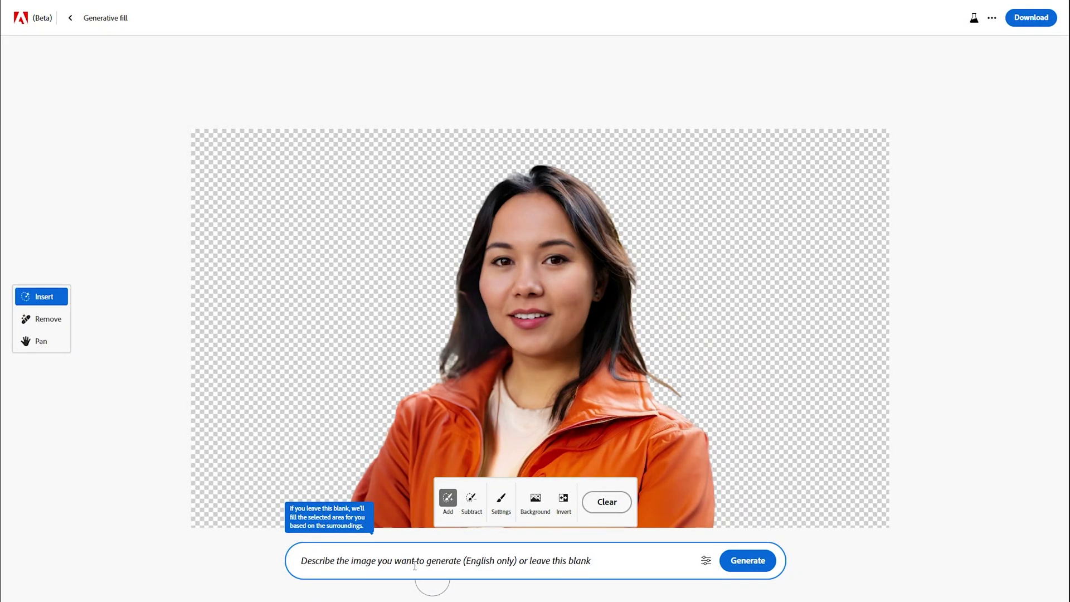
{"action": "type", "text": "this woman walking in the desert"}
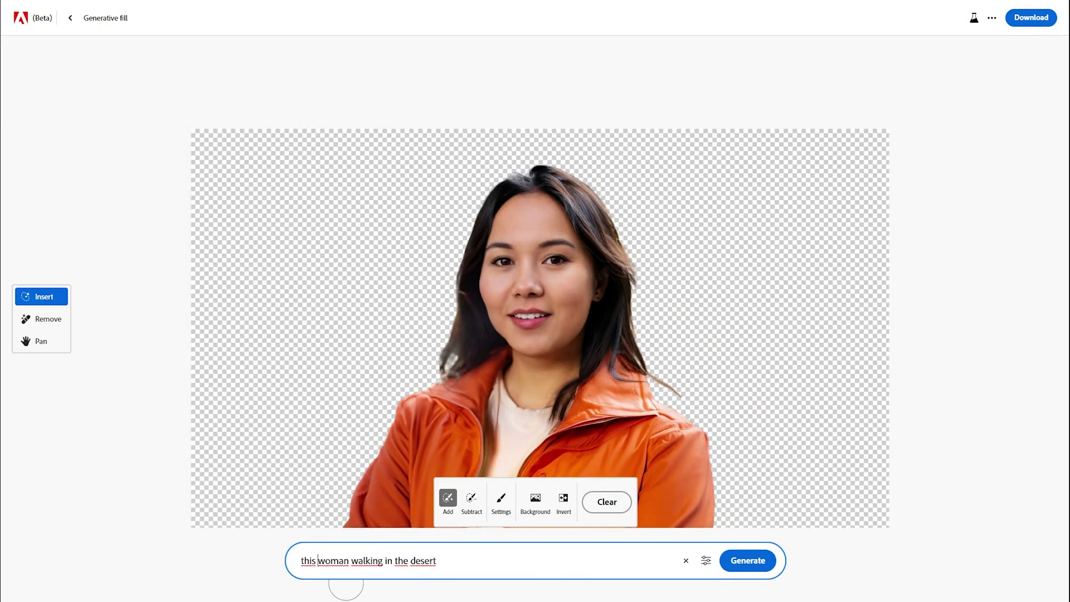
{"action": "left_click", "coordinate": [747, 560]}
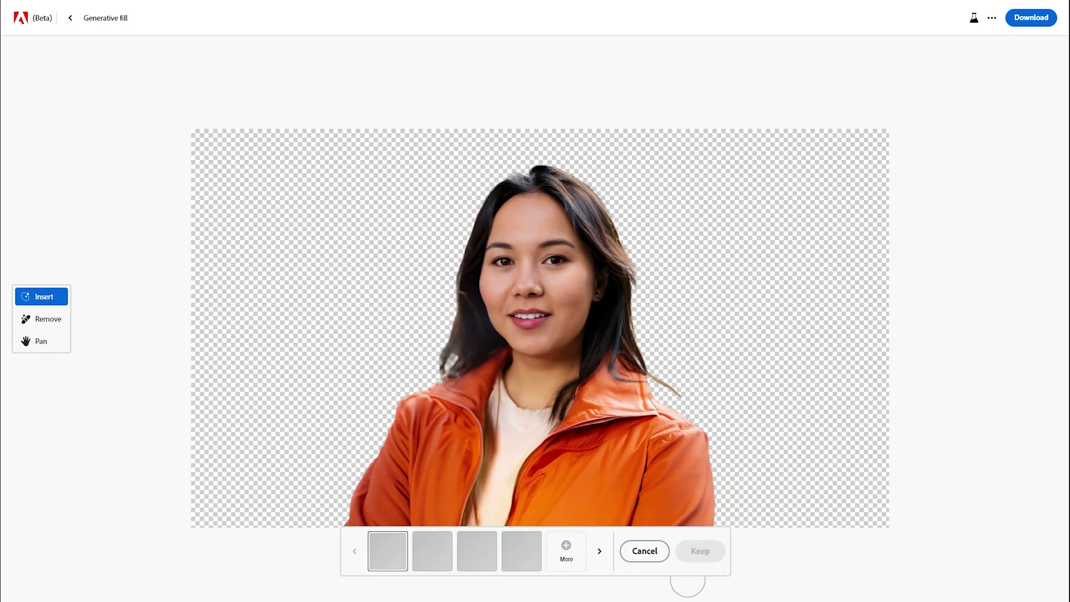
{"action": "left_click", "coordinate": [477, 550]}
{"action": "left_click", "coordinate": [435, 560]}
{"action": "left_click", "coordinate": [400, 558]}
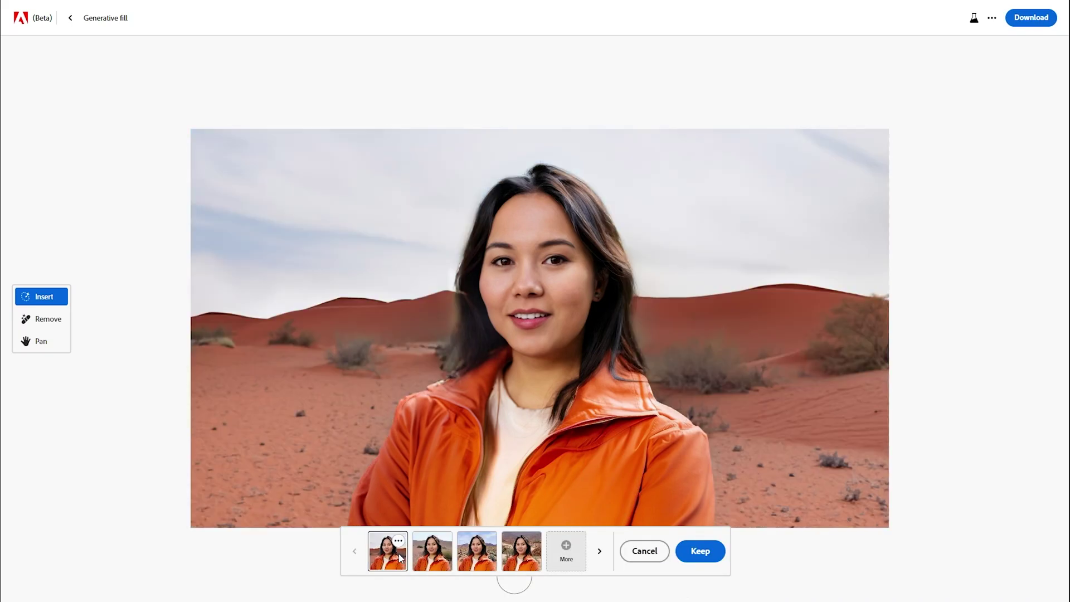
{"action": "left_click", "coordinate": [417, 562]}
{"action": "left_click", "coordinate": [518, 567]}
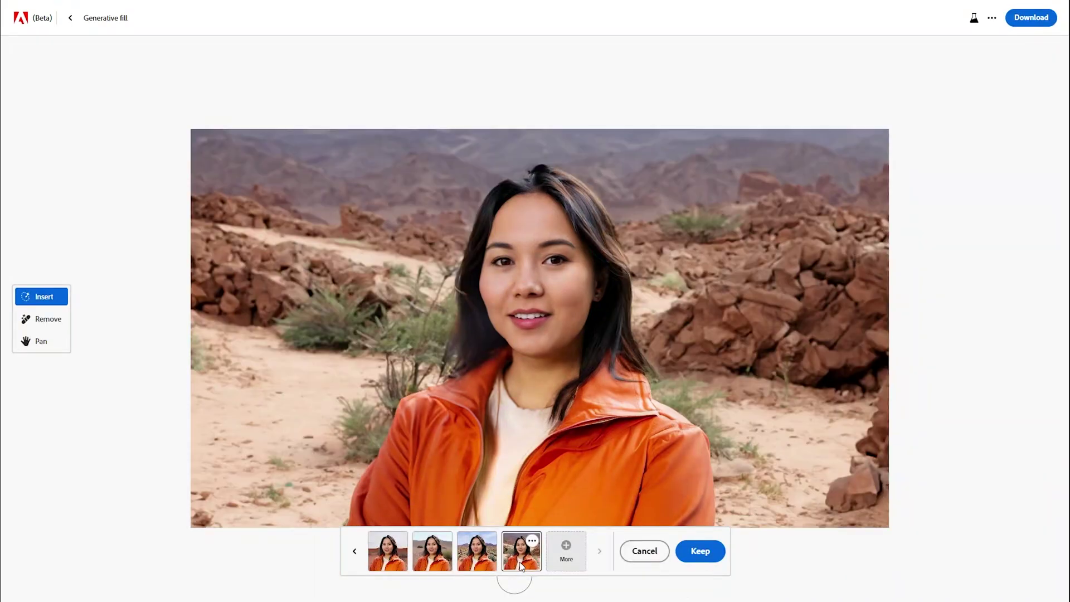
{"action": "left_click", "coordinate": [645, 555]}
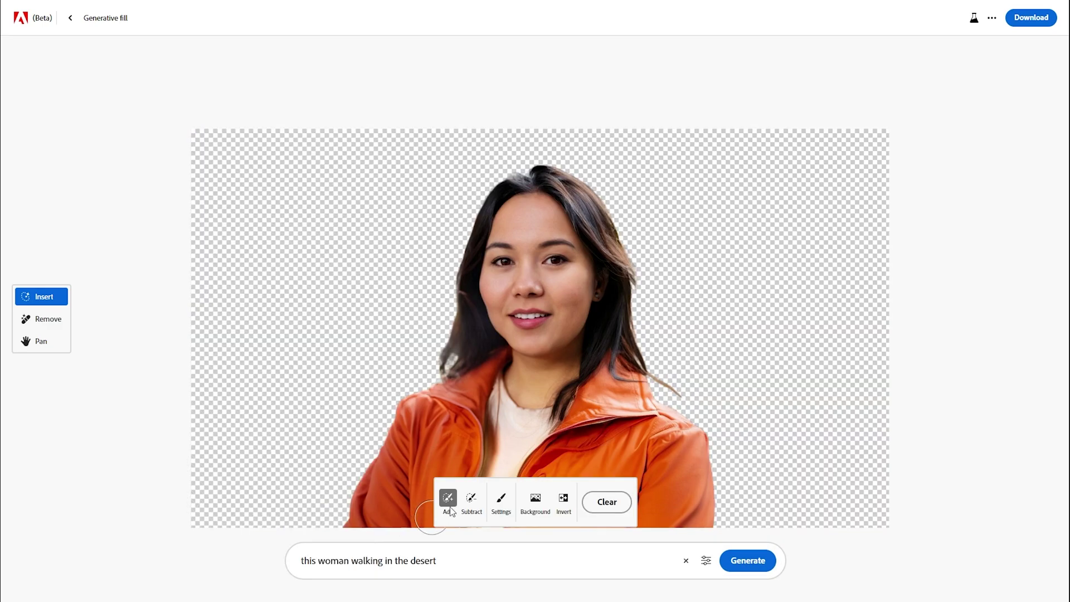
Step: Set the brush to 54% size and 98% opacity and mask both eyes
{"action": "left_click", "coordinate": [502, 501]}
{"action": "left_click_drag", "start_coordinate": [502, 401], "coordinate": [496, 429]}
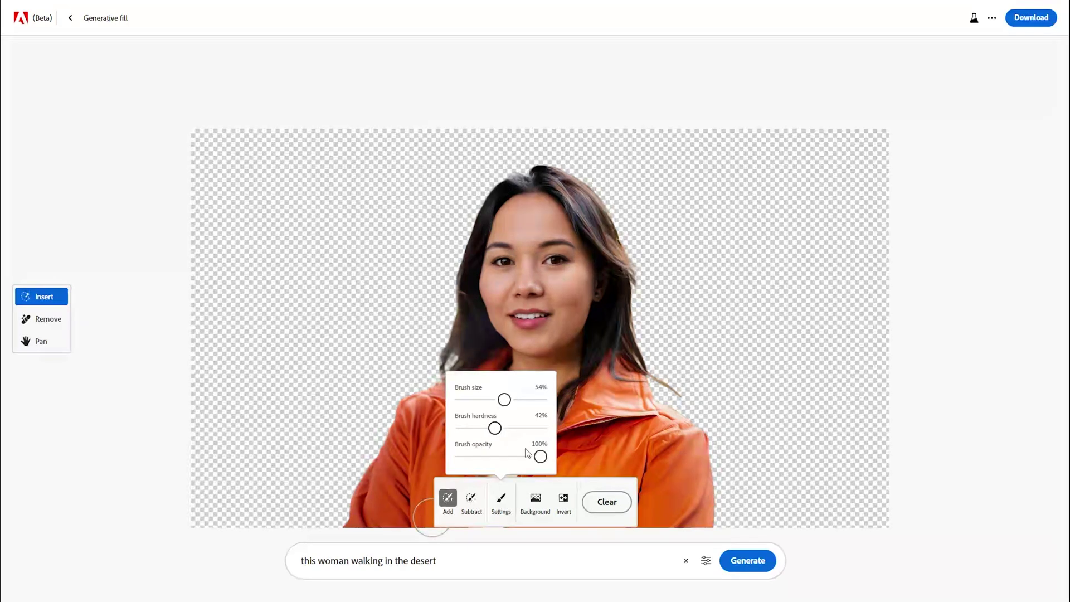
{"action": "mouse_move", "coordinate": [540, 457]}
{"action": "left_mouse_down"}
{"action": "mouse_move", "coordinate": [516, 457]}
{"action": "mouse_move", "coordinate": [539, 456]}
{"action": "left_mouse_up"}
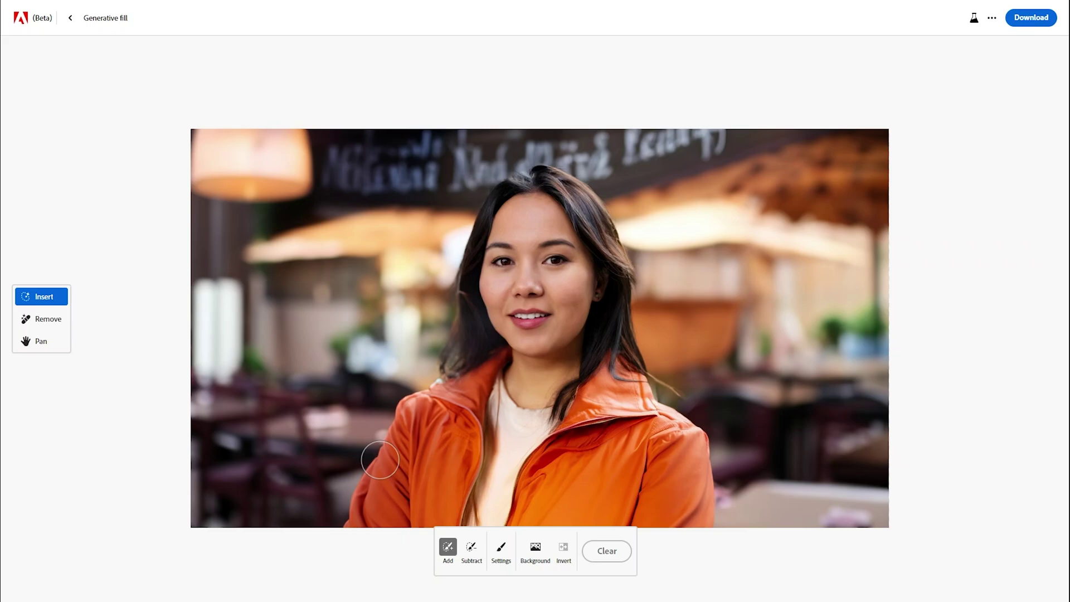
{"action": "left_click_drag", "start_coordinate": [543, 256], "coordinate": [569, 262]}
Step: Generate new blue eyes for the masked area and preview the third variation
{"action": "left_click", "coordinate": [424, 561]}
{"action": "key", "text": "Return"}
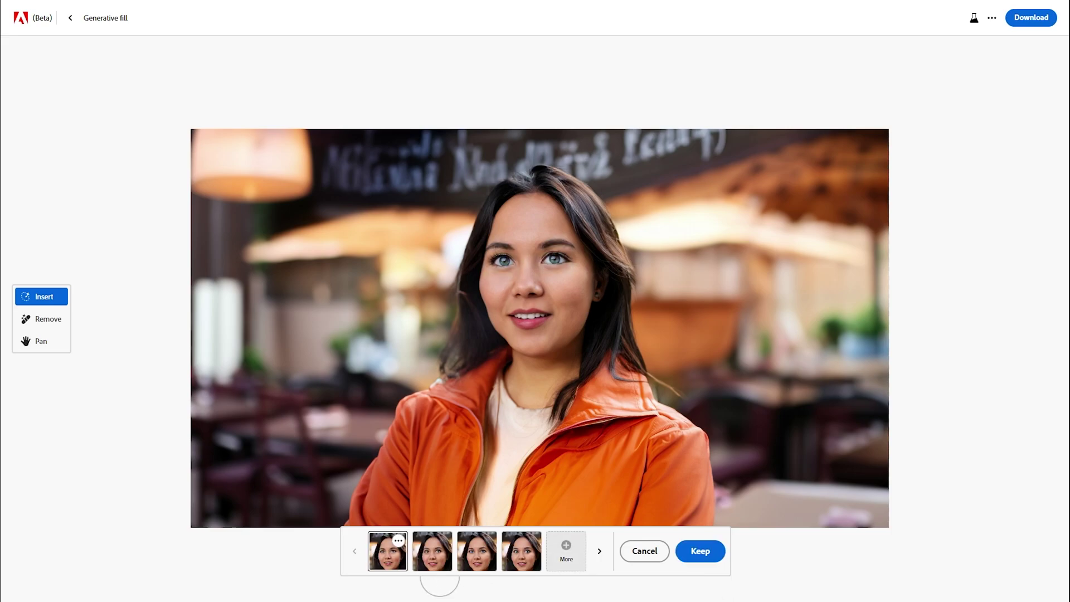
{"action": "left_click", "coordinate": [446, 565]}
{"action": "left_click", "coordinate": [484, 561]}
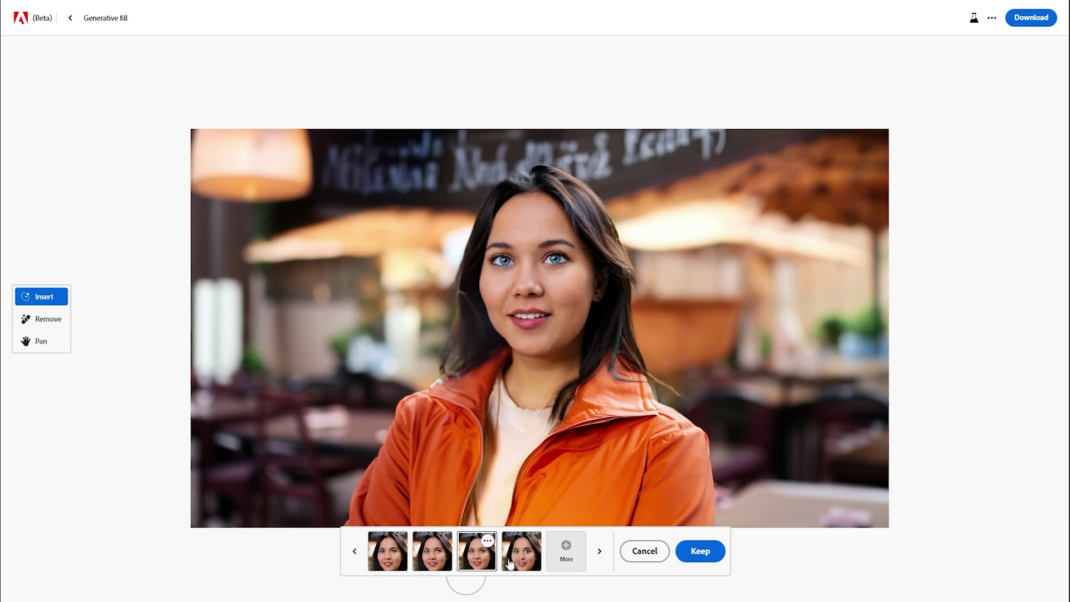
Step: Keep the blue eyes, erase the top-left hanging lamp, then mask the jacket and arm
{"action": "left_click", "coordinate": [701, 563]}
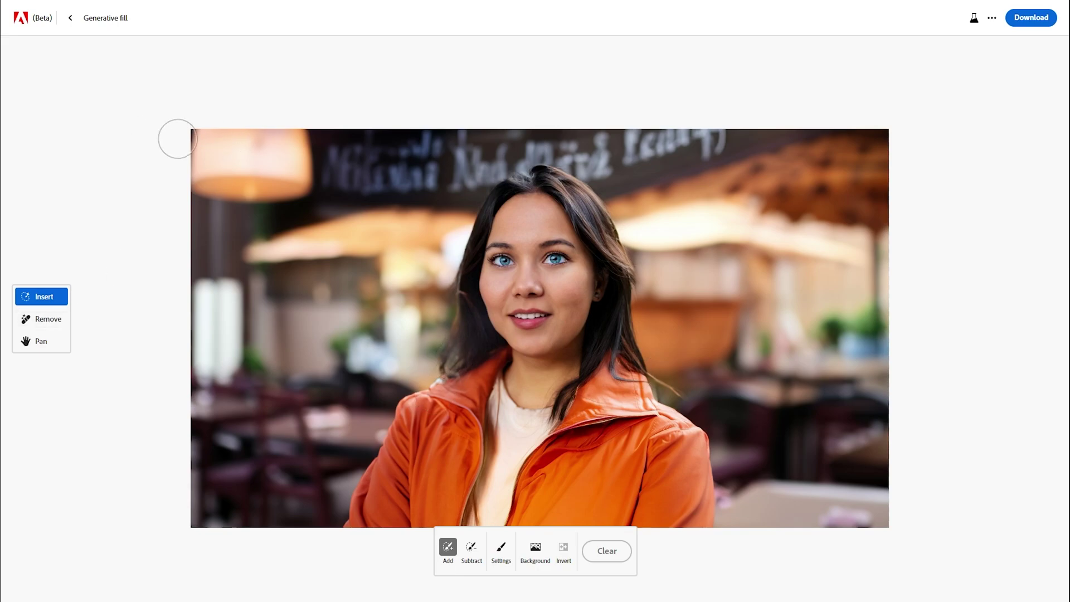
{"action": "left_click", "coordinate": [44, 318]}
{"action": "left_click_drag", "start_coordinate": [312, 190], "coordinate": [284, 139]}
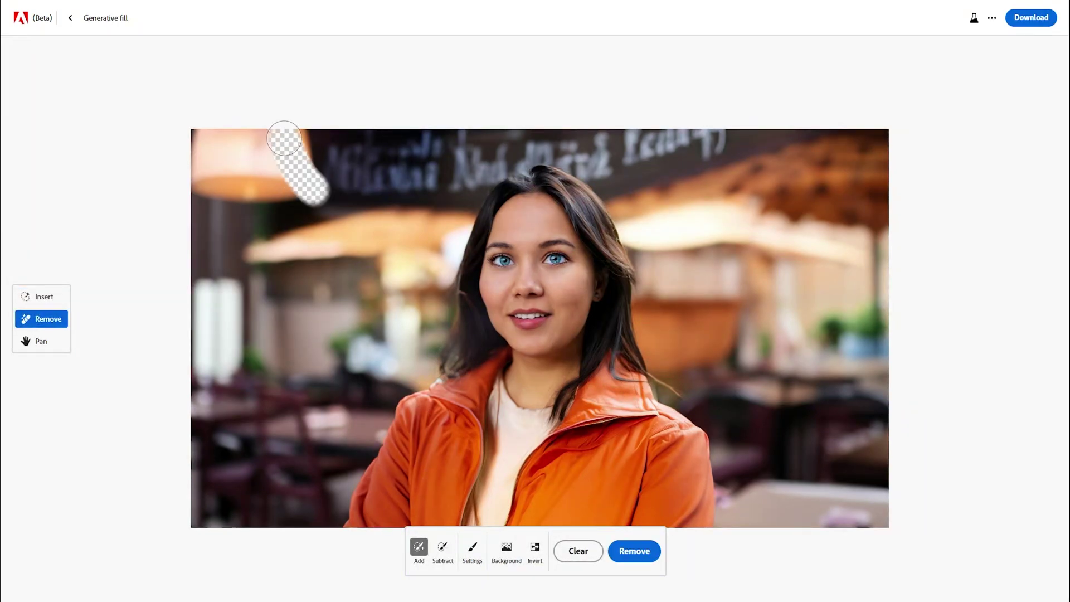
{"action": "left_click", "coordinate": [635, 551]}
{"action": "left_click", "coordinate": [685, 550]}
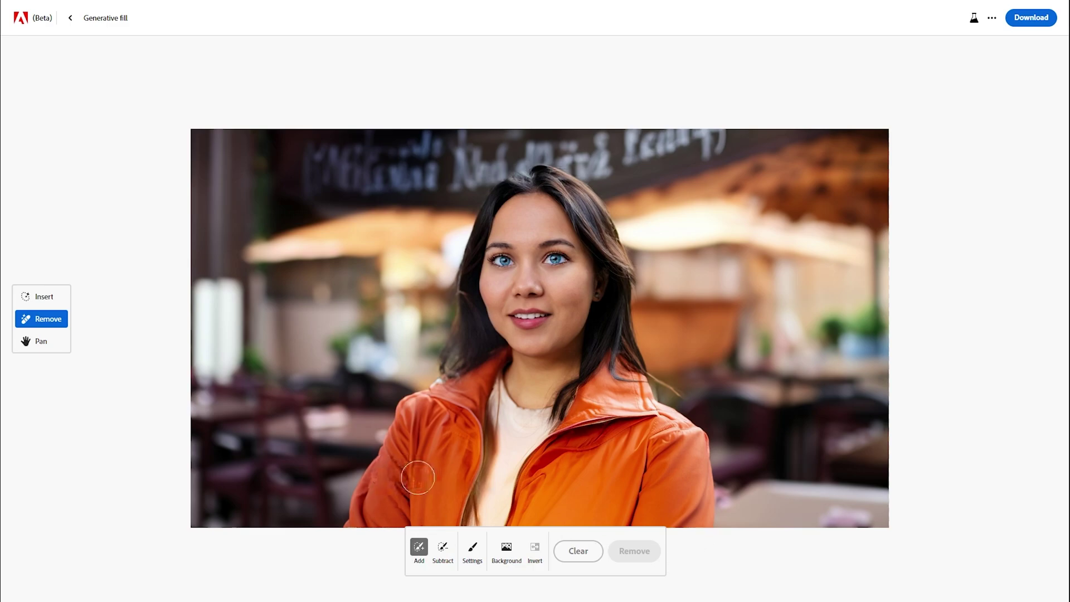
{"action": "mouse_move", "coordinate": [391, 479]}
{"action": "left_mouse_down"}
{"action": "mouse_move", "coordinate": [401, 434]}
{"action": "mouse_move", "coordinate": [497, 385]}
{"action": "mouse_move", "coordinate": [523, 461]}
{"action": "mouse_move", "coordinate": [658, 438]}
{"action": "left_mouse_up"}
Step: Fill the masked jacket, compare variations, and keep the brown top with looped orange scarf
{"action": "left_click", "coordinate": [44, 297]}
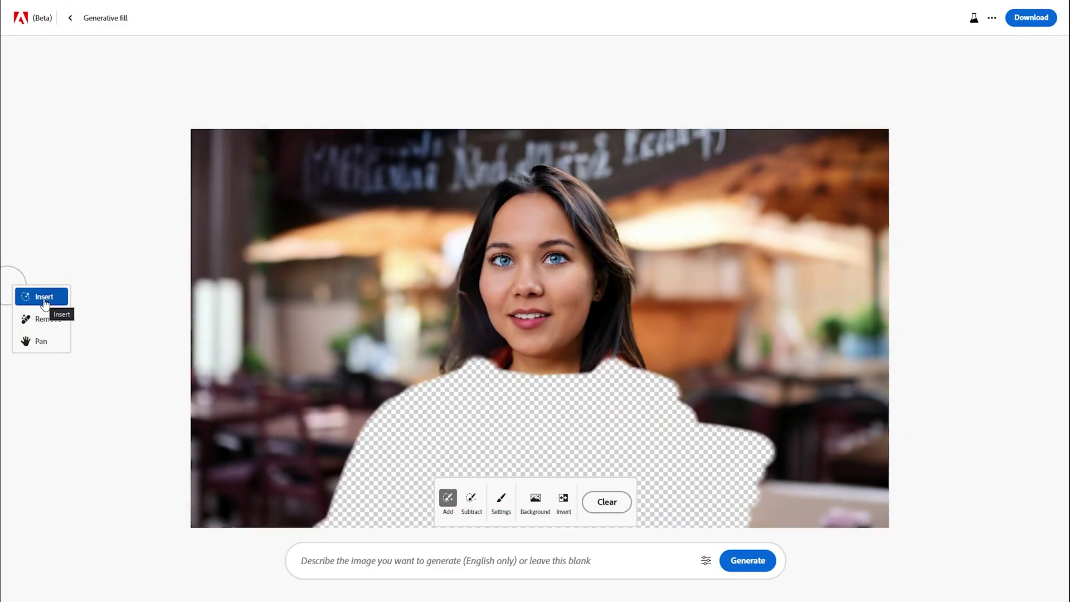
{"action": "left_click", "coordinate": [406, 561]}
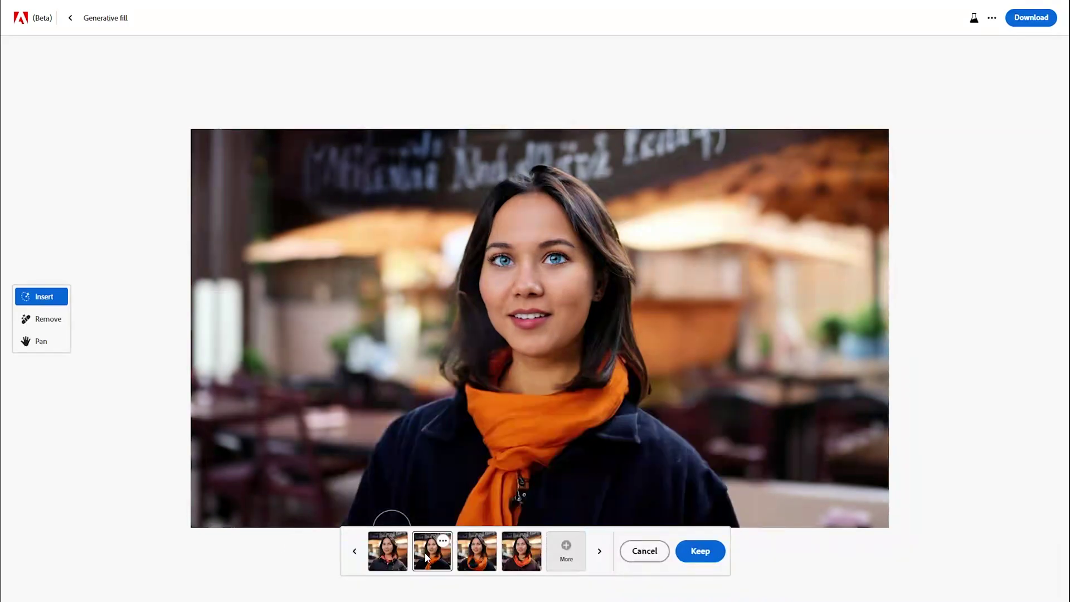
{"action": "double_click", "coordinate": [599, 553]}
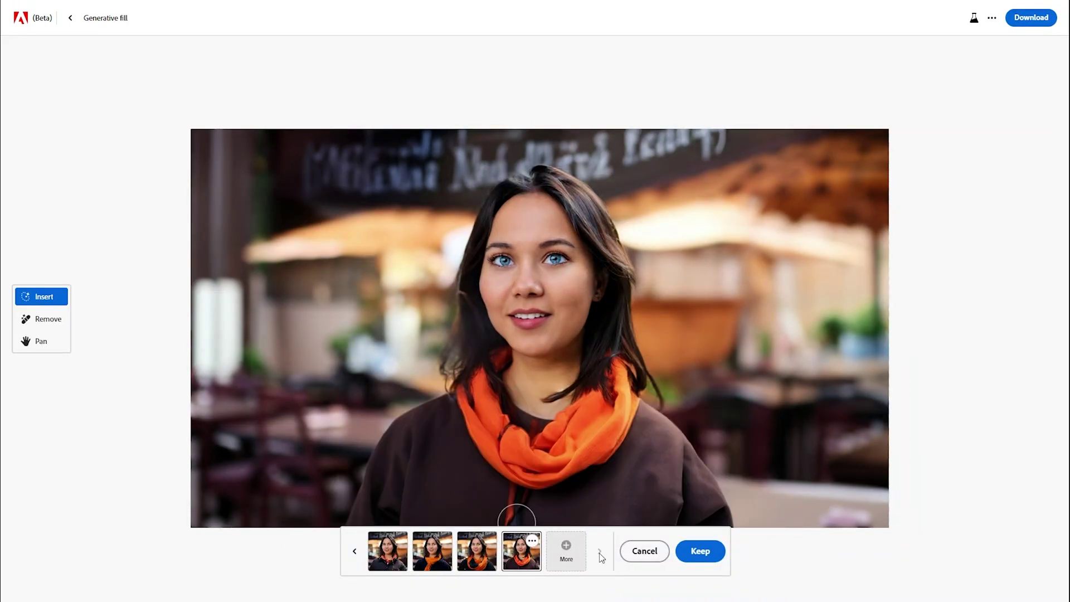
{"action": "left_click", "coordinate": [394, 554]}
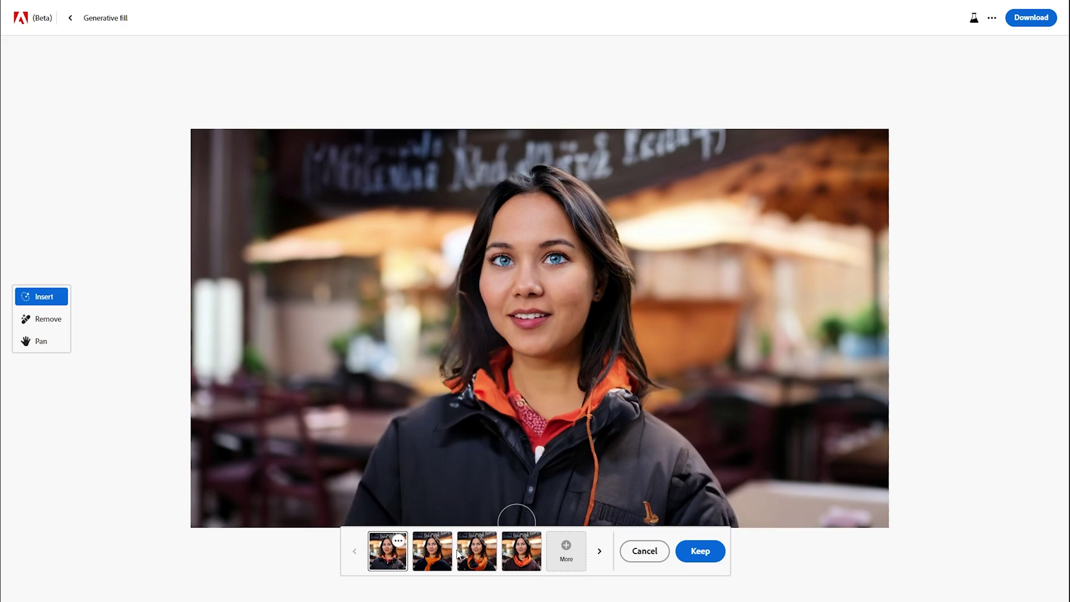
{"action": "left_click", "coordinate": [458, 554]}
{"action": "left_click", "coordinate": [700, 552]}
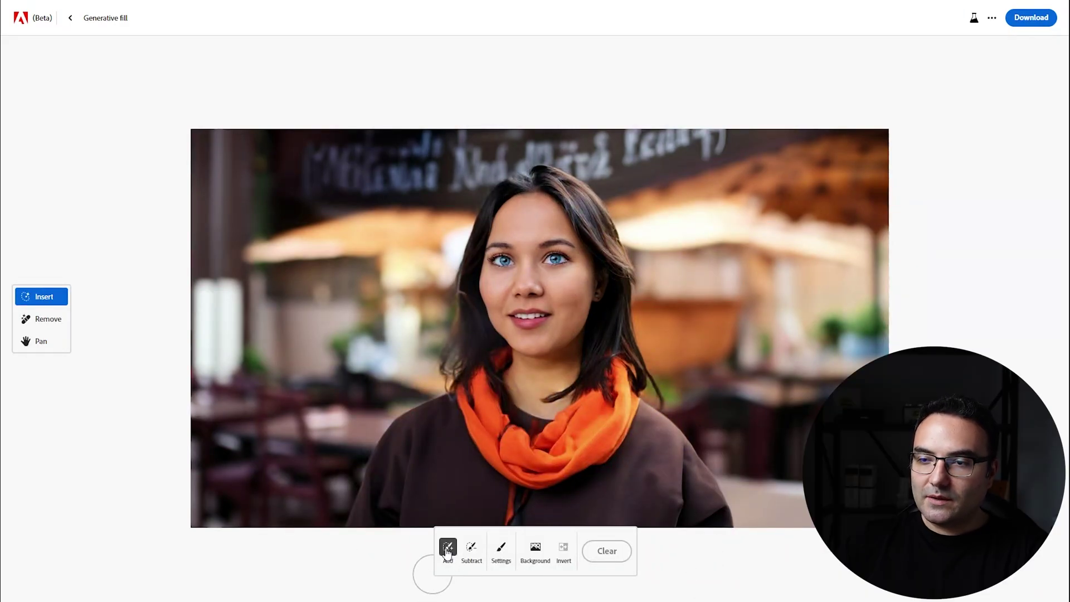
Step: Mask the background left of the woman, then subtract that stray stroke again
{"action": "left_click_drag", "start_coordinate": [430, 204], "coordinate": [383, 335]}
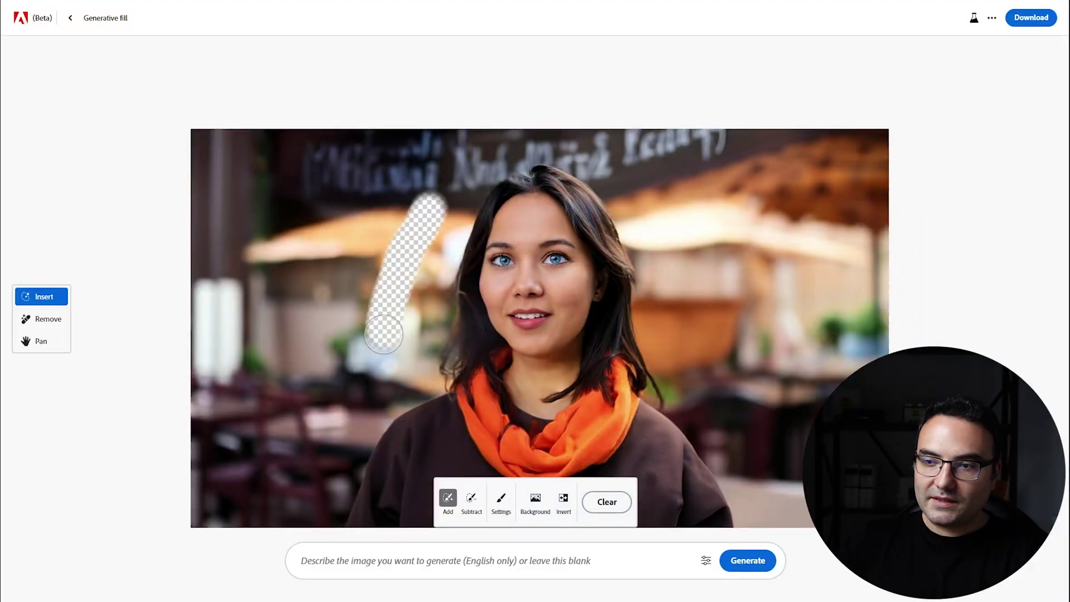
{"action": "left_click", "coordinate": [471, 499]}
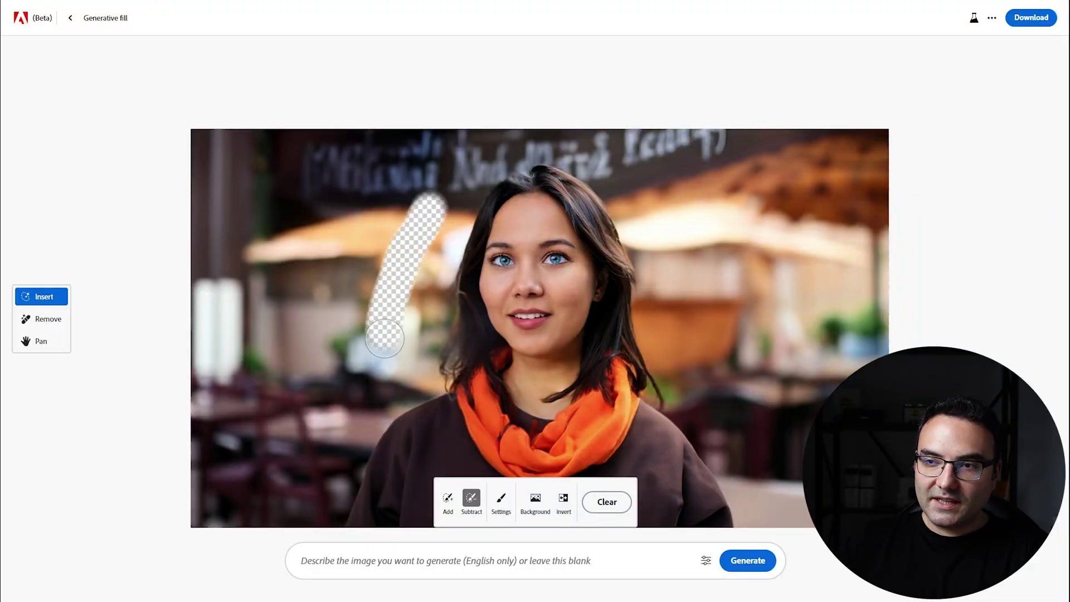
{"action": "left_click_drag", "start_coordinate": [384, 338], "coordinate": [429, 201]}
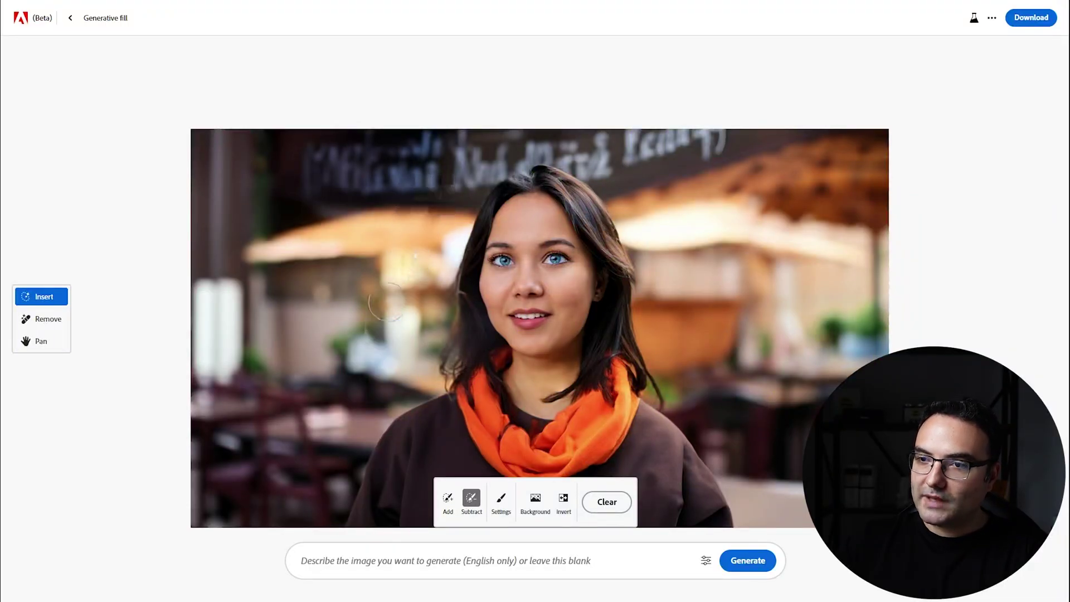
Step: Enlarge the brush to 63%, mask a strip across the top, and invert the mask
{"action": "left_click", "coordinate": [502, 503]}
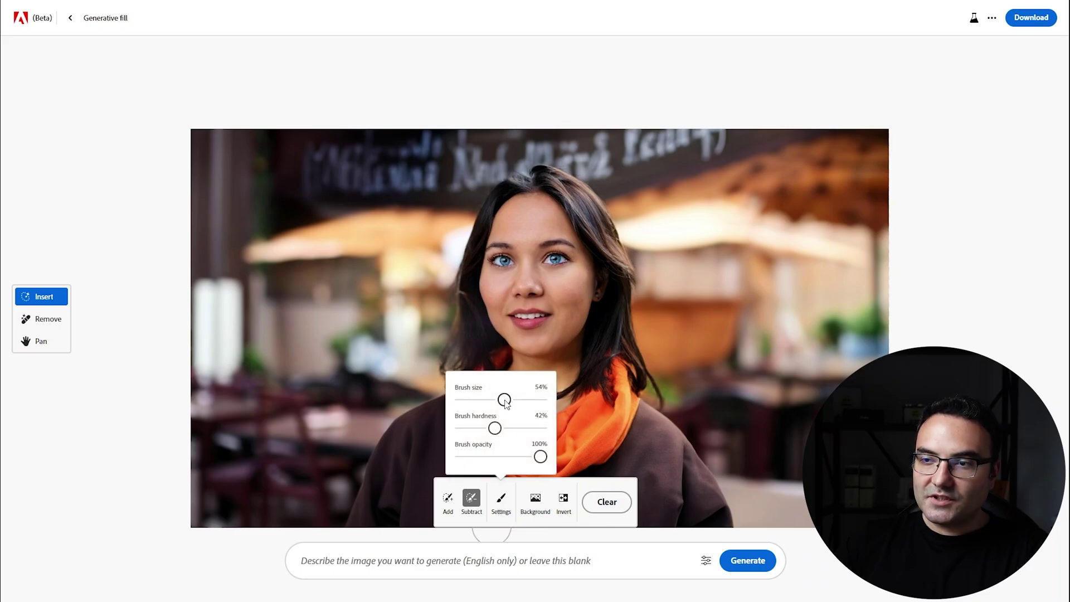
{"action": "mouse_move", "coordinate": [504, 400]}
{"action": "left_mouse_down"}
{"action": "mouse_move", "coordinate": [494, 472]}
{"action": "mouse_move", "coordinate": [552, 459]}
{"action": "left_mouse_up"}
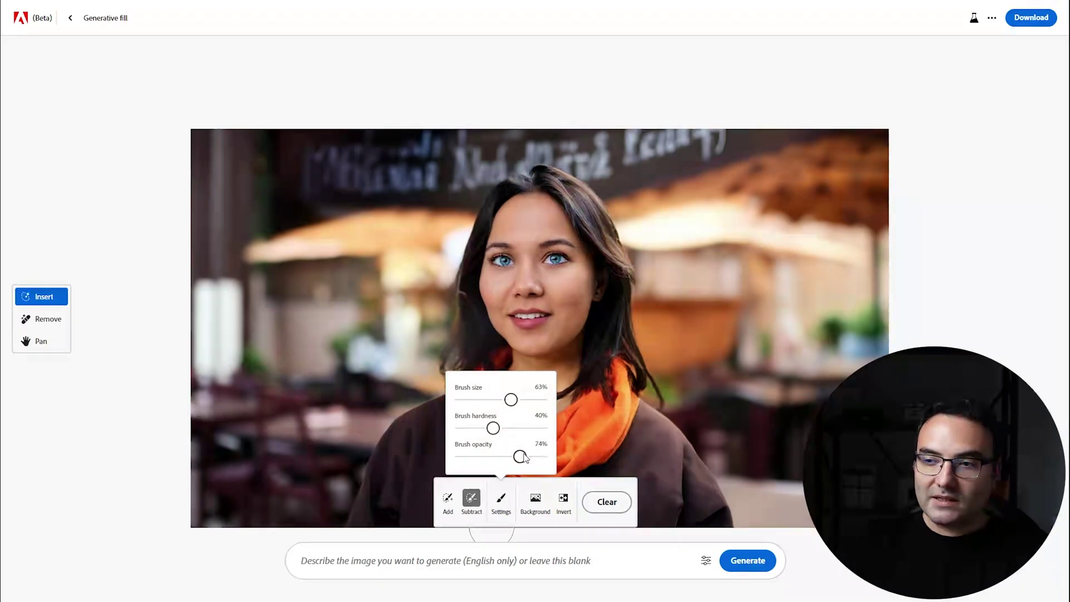
{"action": "left_click", "coordinate": [561, 466]}
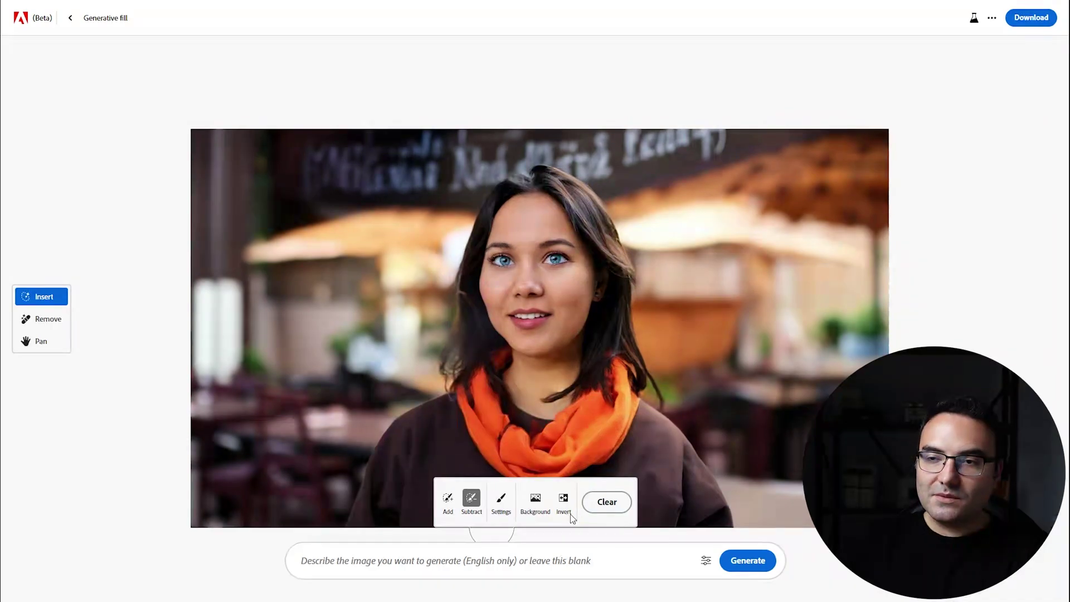
{"action": "left_click", "coordinate": [448, 498]}
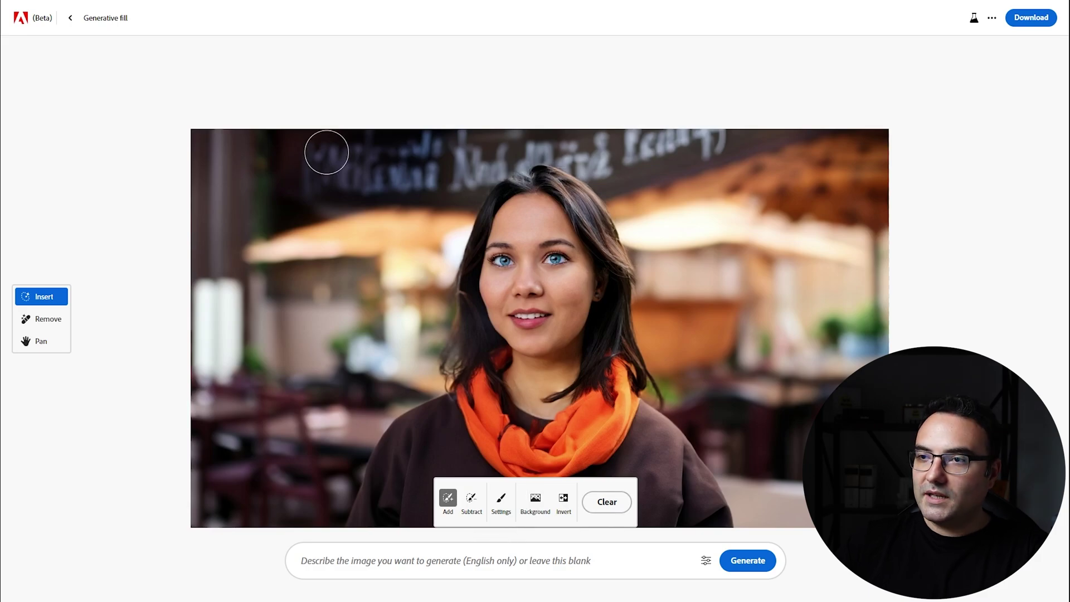
{"action": "mouse_move", "coordinate": [329, 151]}
{"action": "left_mouse_down"}
{"action": "mouse_move", "coordinate": [689, 148]}
{"action": "mouse_move", "coordinate": [563, 124]}
{"action": "left_mouse_up"}
{"action": "left_click", "coordinate": [564, 498]}
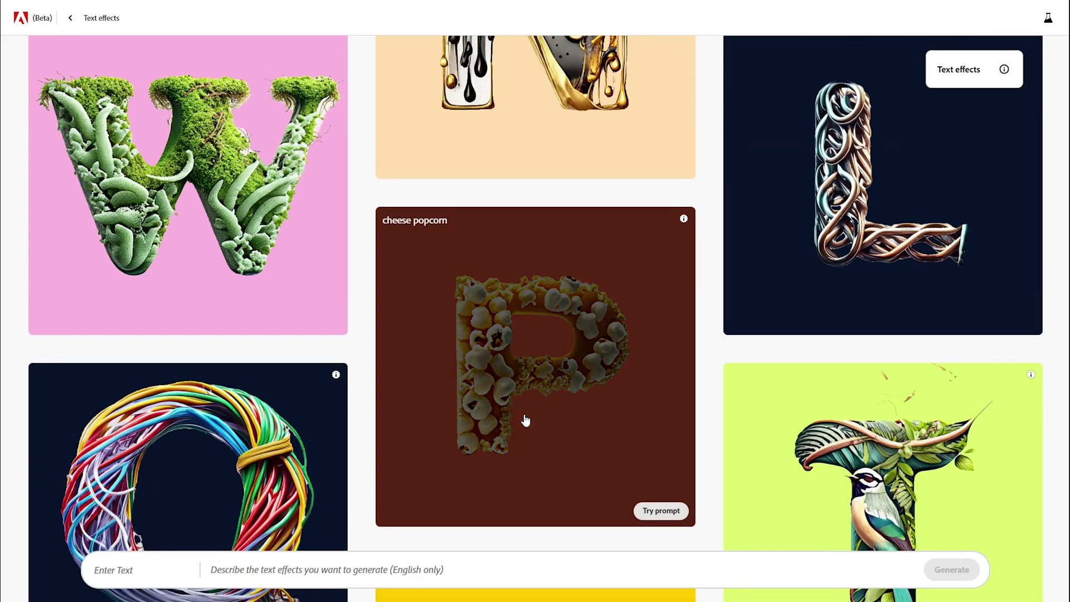
Step: Open the pizza text effect and replace the word with 'omer'
{"action": "scroll", "coordinate": [525, 421], "scroll_direction": "up", "scroll_amount": 4}
{"action": "scroll", "coordinate": [525, 421], "scroll_direction": "up", "scroll_amount": 6}
{"action": "scroll", "coordinate": [525, 421], "scroll_direction": "up", "scroll_amount": 3}
{"action": "scroll", "coordinate": [525, 420], "scroll_direction": "up", "scroll_amount": 5}
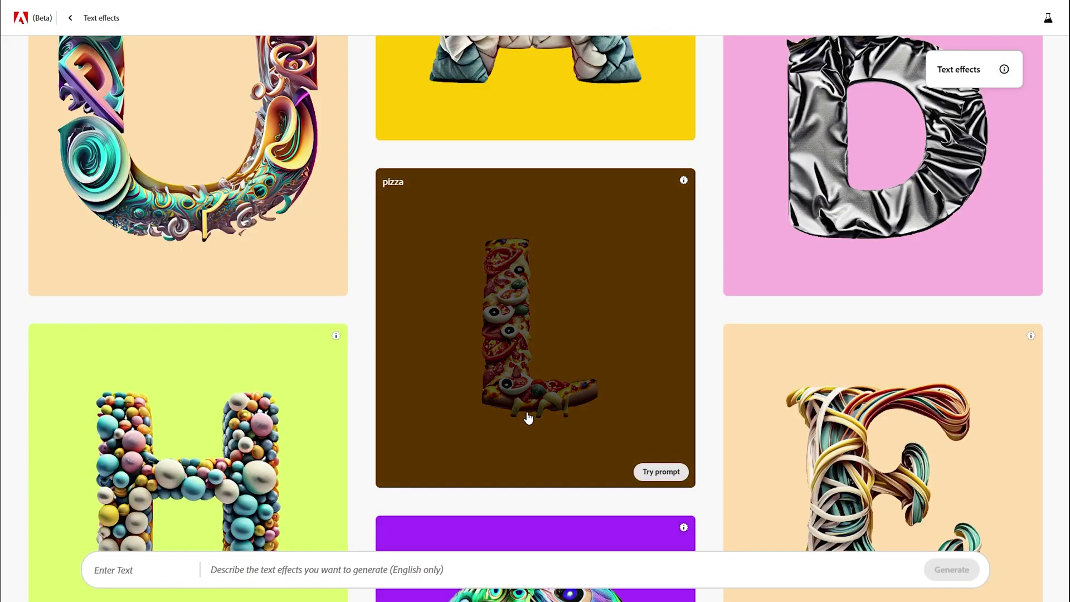
{"action": "scroll", "coordinate": [529, 418], "scroll_direction": "down", "scroll_amount": 2}
{"action": "left_click", "coordinate": [549, 262]}
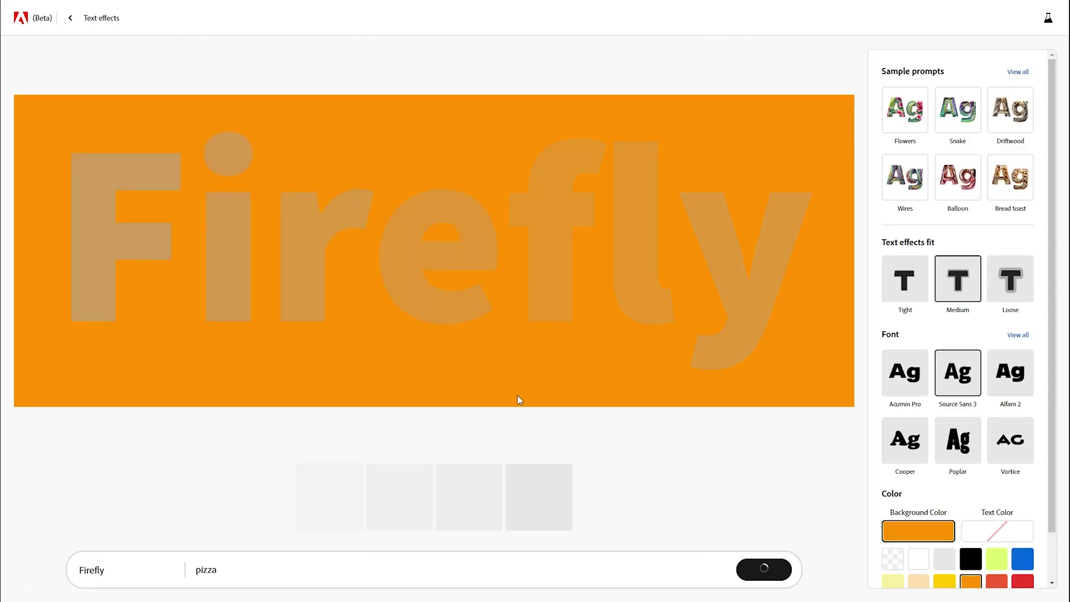
{"action": "key", "text": "BackSpace"}
{"action": "key", "text": "BackSpace"}
{"action": "key", "text": "BackSpace"}
{"action": "key", "text": "BackSpace"}
{"action": "key", "text": "BackSpace"}
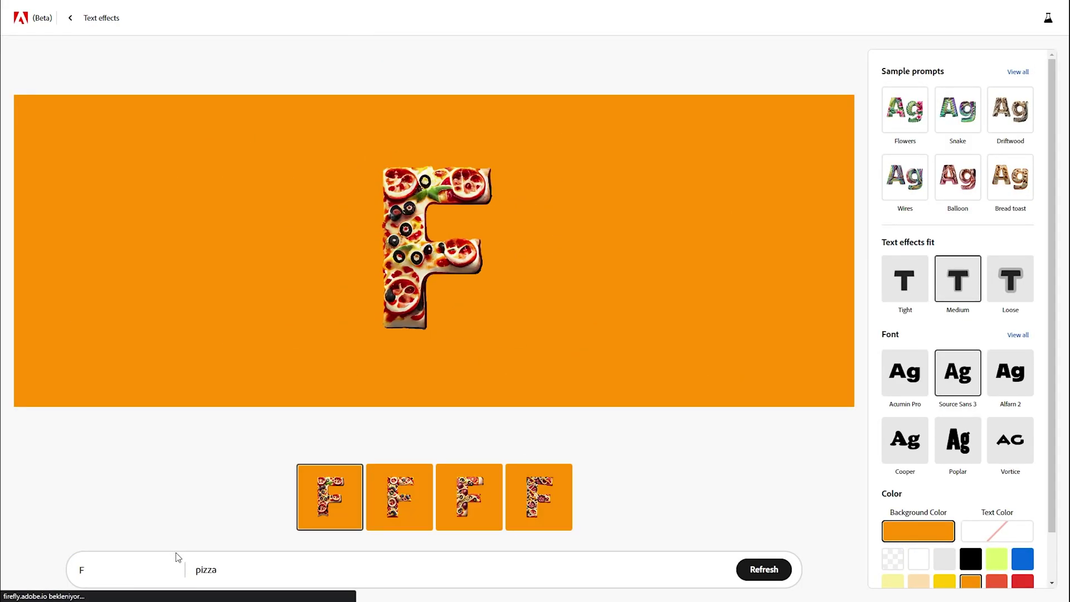
{"action": "key", "text": "BackSpace"}
{"action": "type", "text": "omer"}
{"action": "mouse_move", "coordinate": [433, 250]}
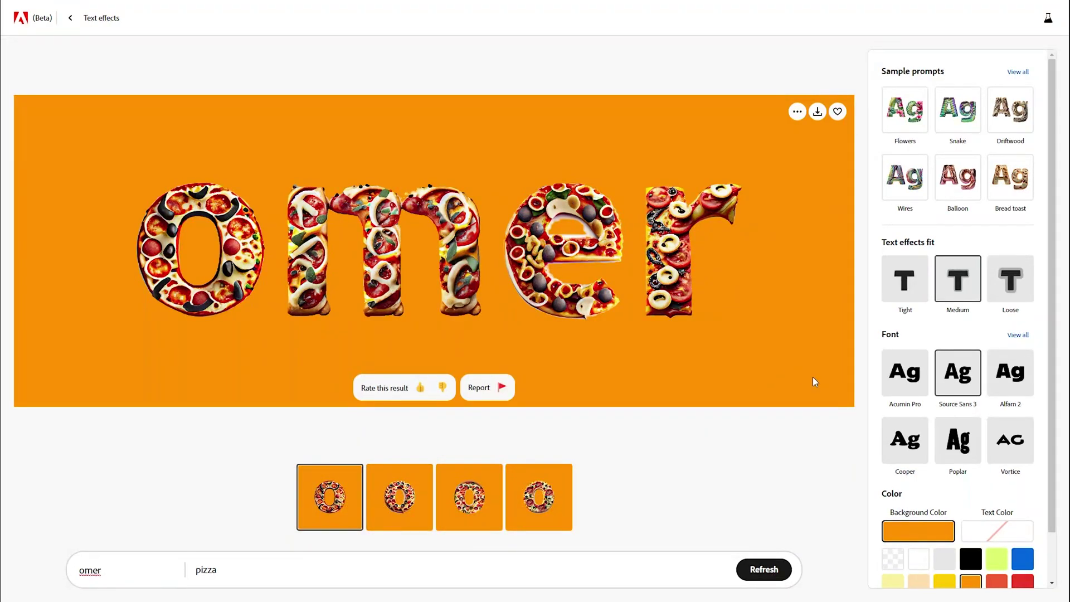
Step: Apply the Flowers, then Snake sample effects with Tight fit, and view the third variation
{"action": "left_click", "coordinate": [907, 95]}
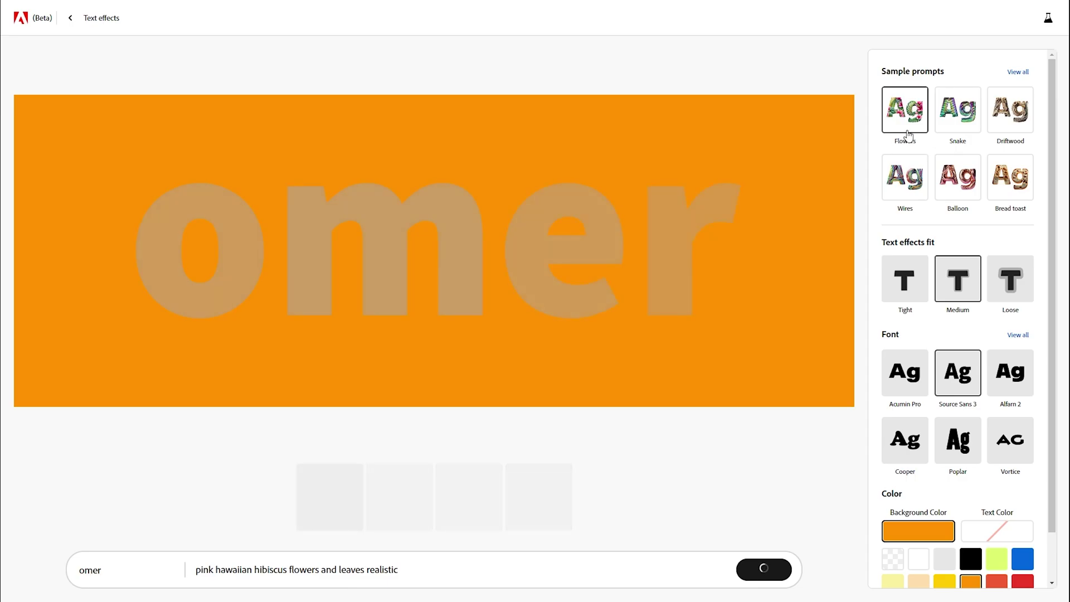
{"action": "left_click", "coordinate": [958, 112]}
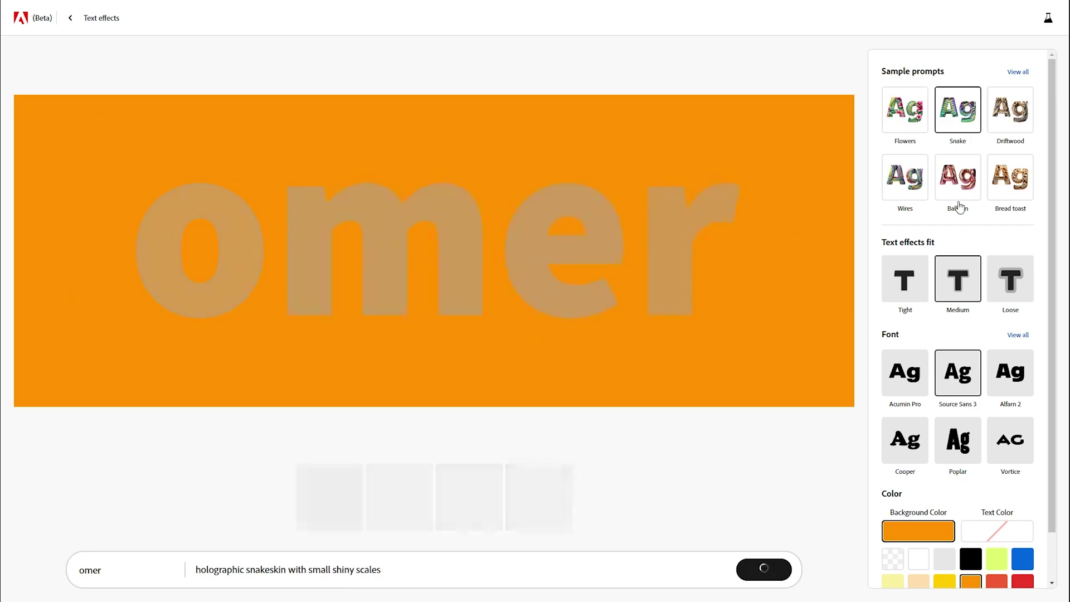
{"action": "left_click", "coordinate": [909, 290]}
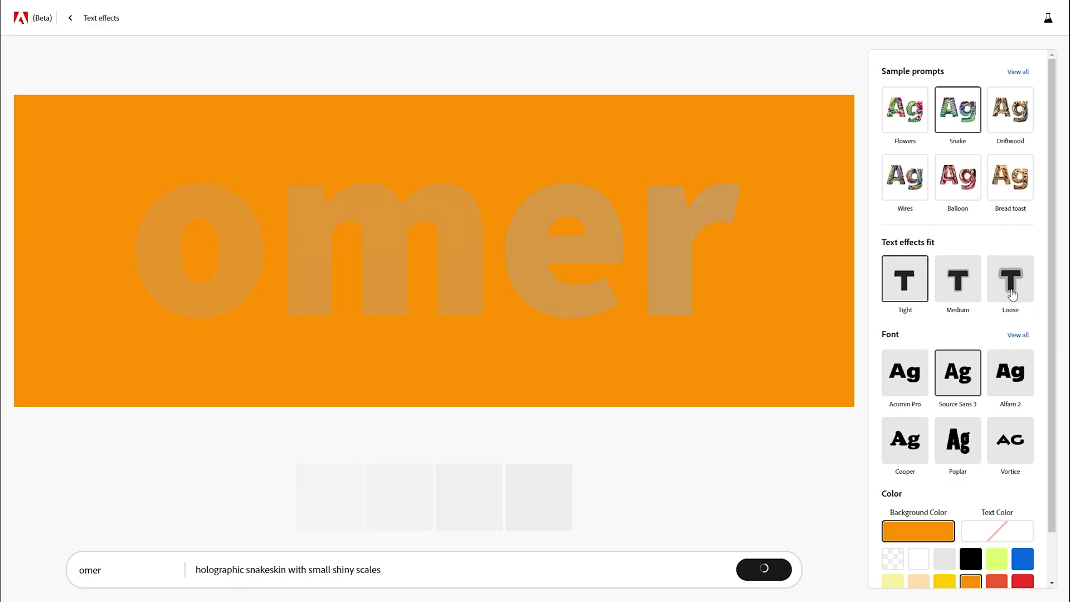
{"action": "scroll", "coordinate": [987, 359], "scroll_direction": "down", "scroll_amount": 1}
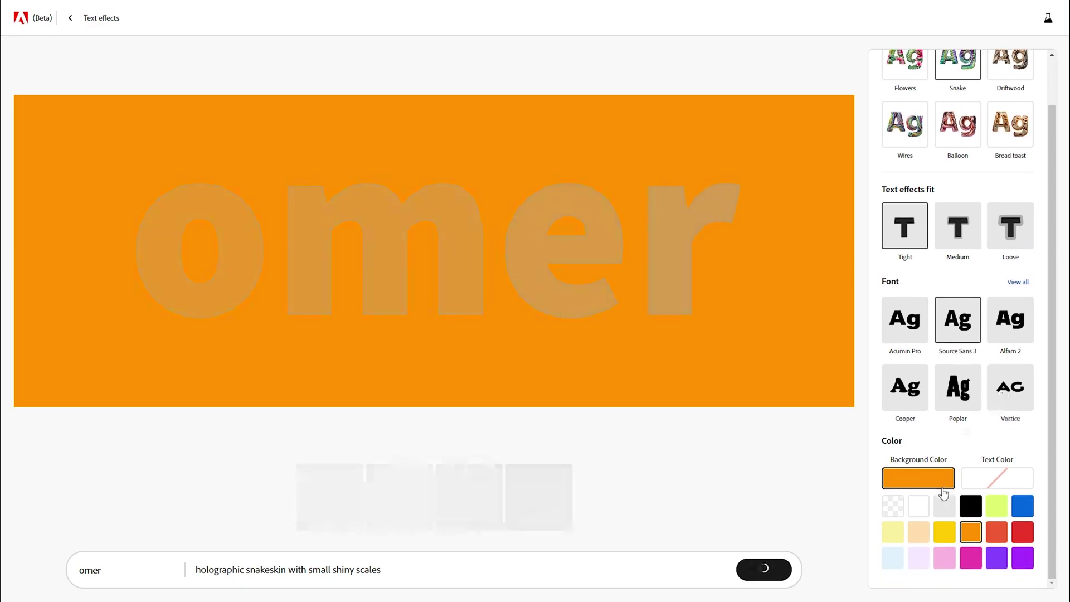
{"action": "left_click", "coordinate": [485, 496]}
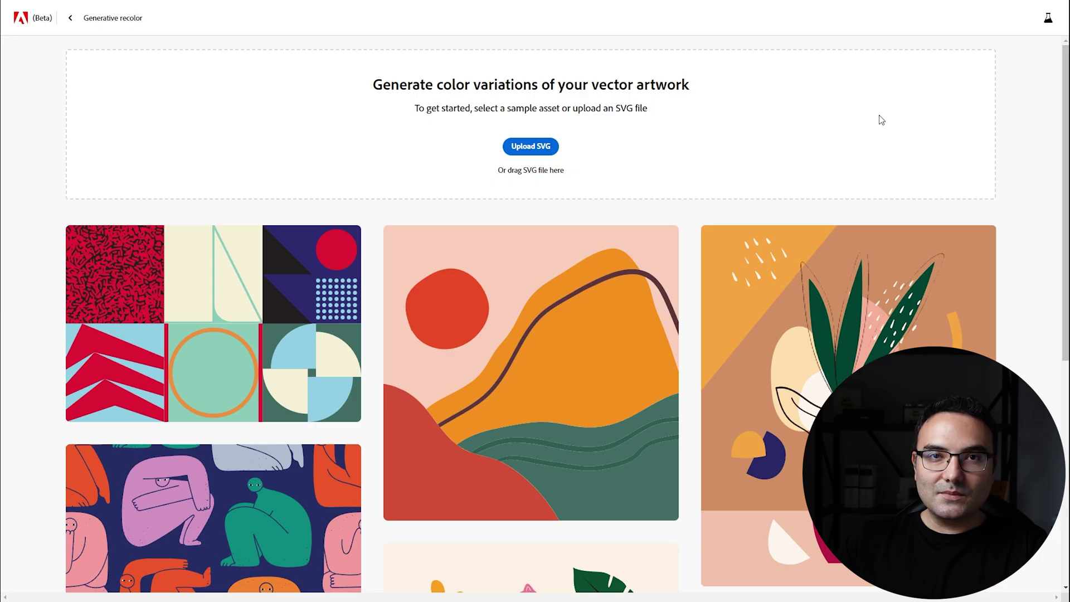
Step: Recolor the Soft pastels vase sample with Terracotta desert, Yellow submarine, then Trippy disco lights
{"action": "scroll", "coordinate": [879, 117], "scroll_direction": "down", "scroll_amount": 3}
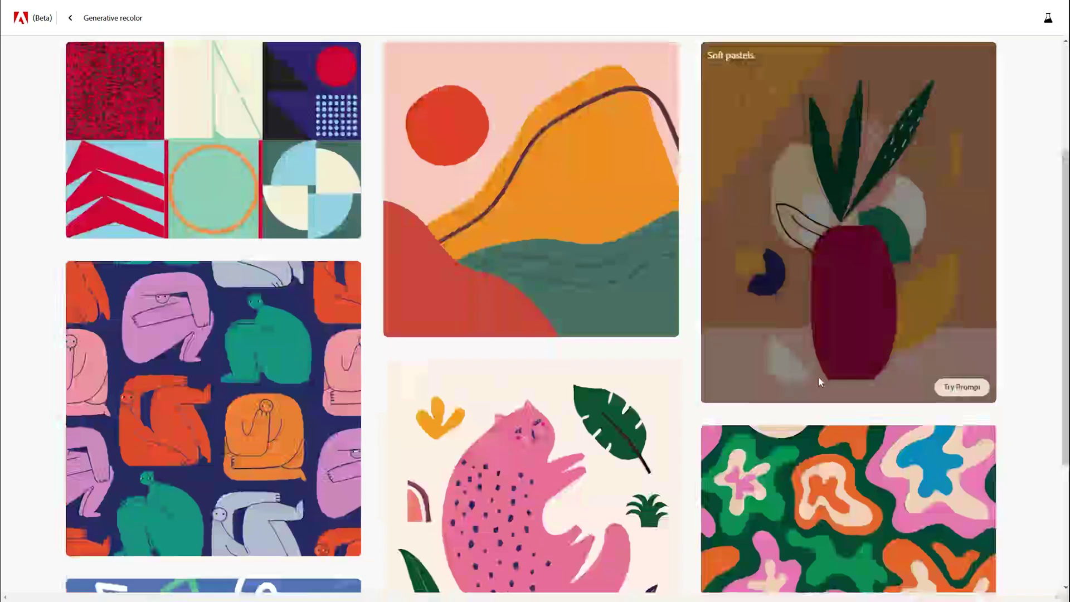
{"action": "left_click", "coordinate": [818, 376]}
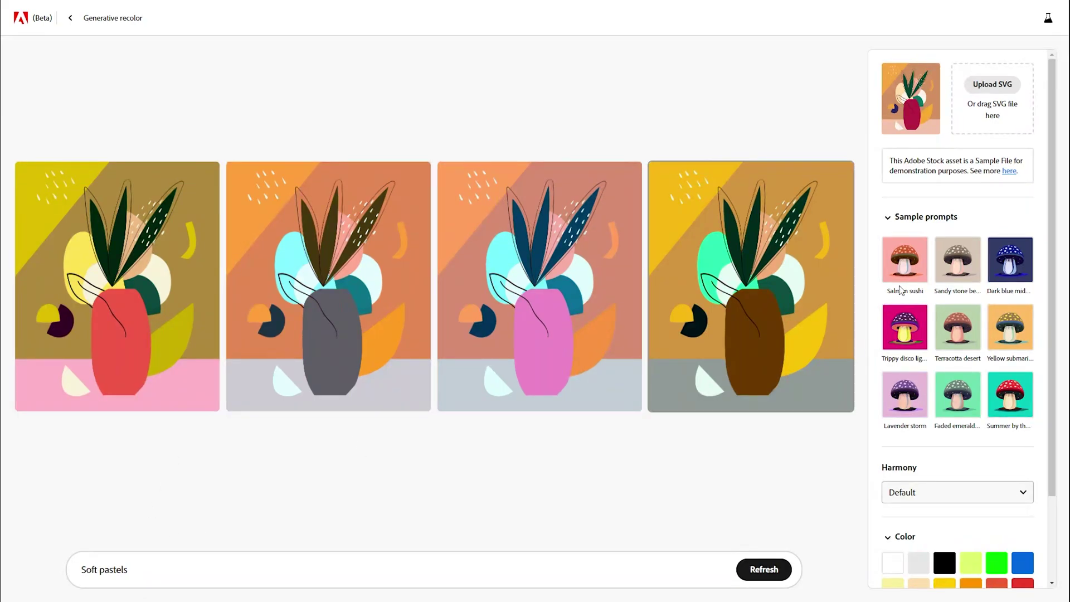
{"action": "left_click", "coordinate": [965, 345]}
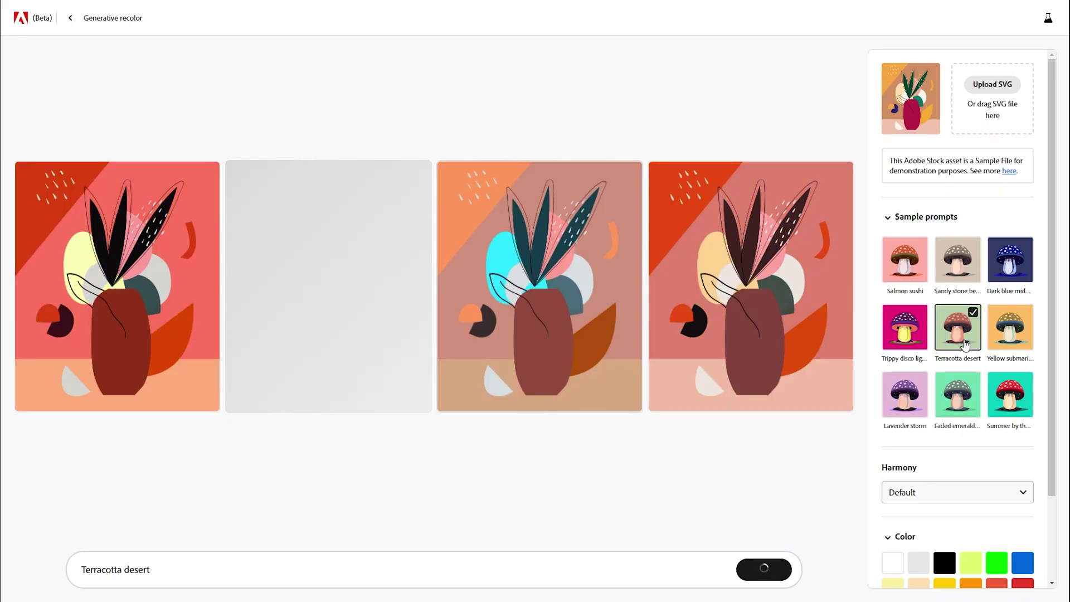
{"action": "scroll", "coordinate": [998, 381], "scroll_direction": "down", "scroll_amount": 2}
{"action": "left_click", "coordinate": [1026, 241]}
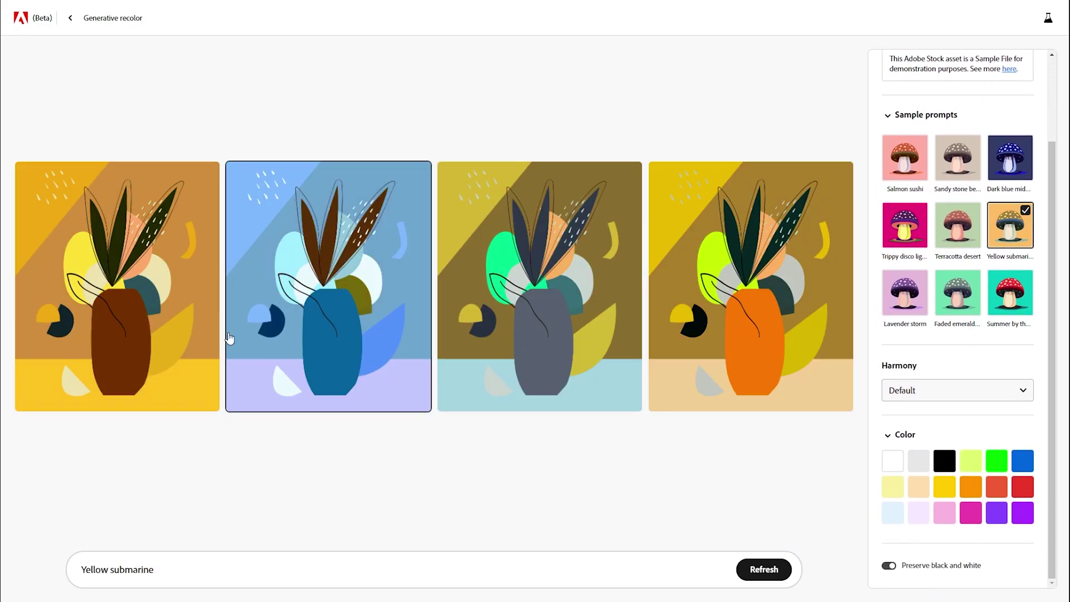
{"action": "left_click", "coordinate": [1024, 307]}
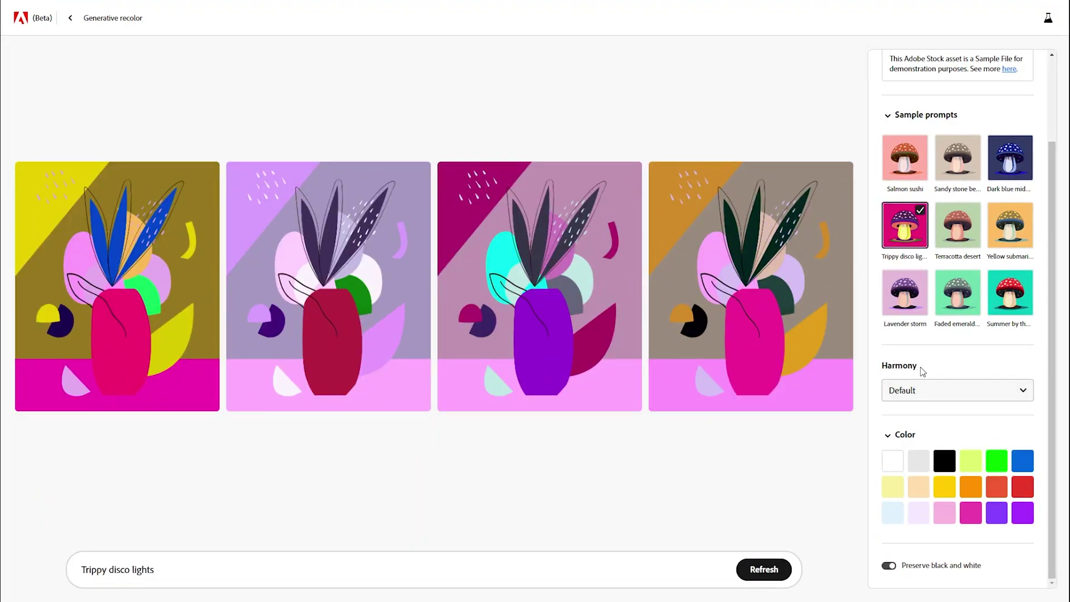
Step: Change the recolor color harmony to Triad, then to Analogous
{"action": "left_click", "coordinate": [928, 393]}
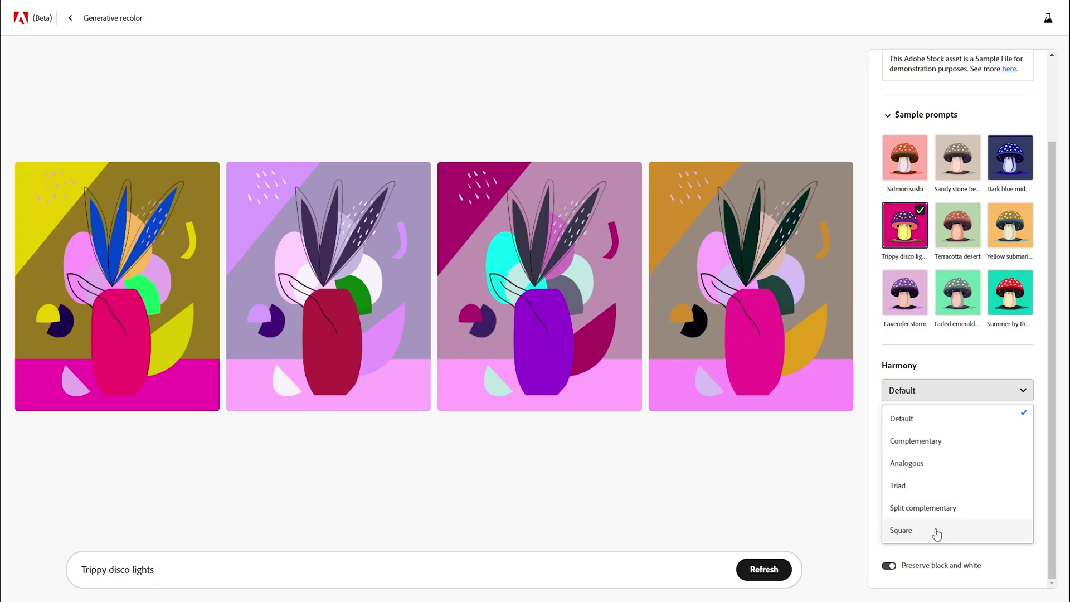
{"action": "left_click", "coordinate": [907, 486]}
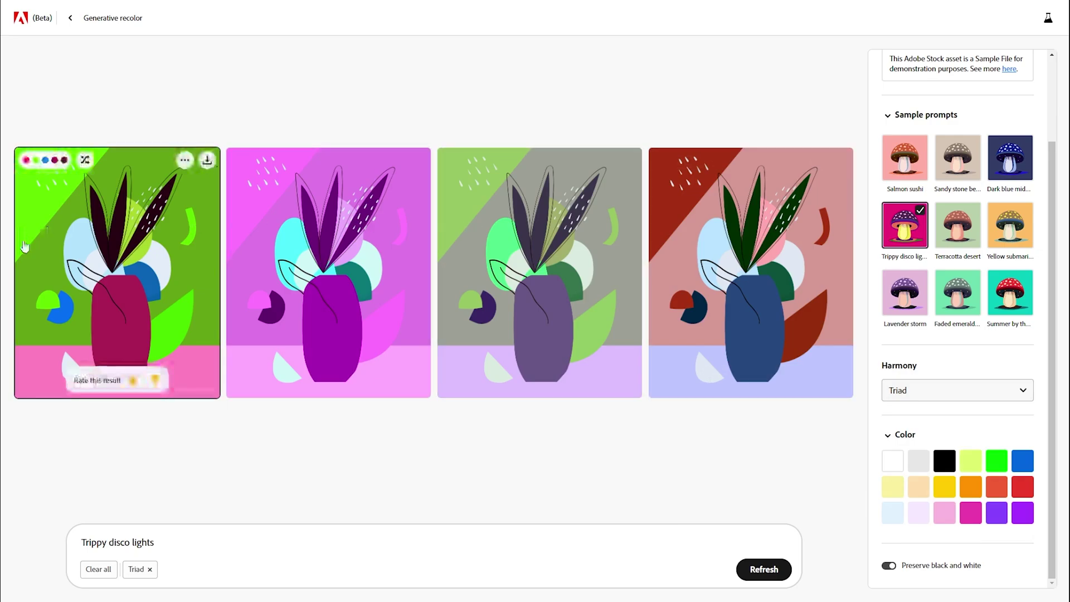
{"action": "left_click", "coordinate": [958, 389]}
{"action": "left_click", "coordinate": [908, 463]}
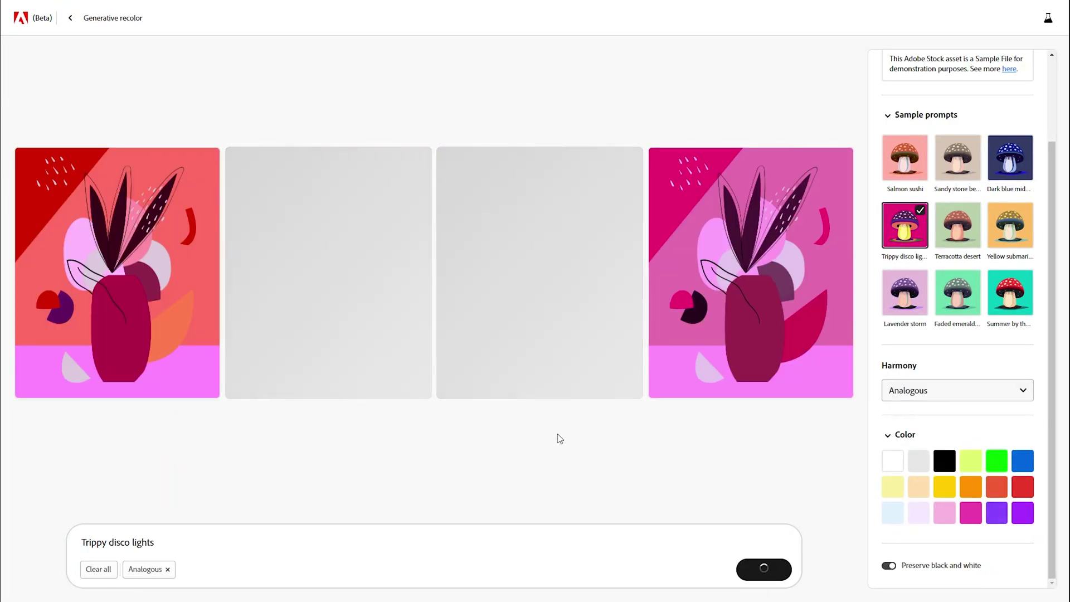